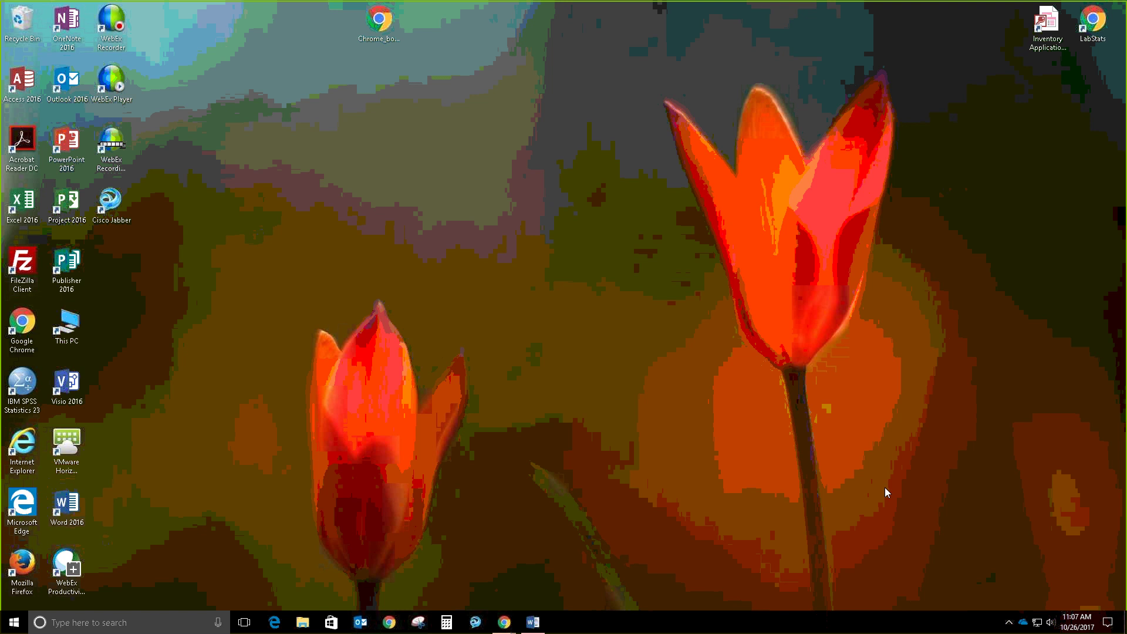
Launch Access and start a new blank desktop database
click(13, 623)
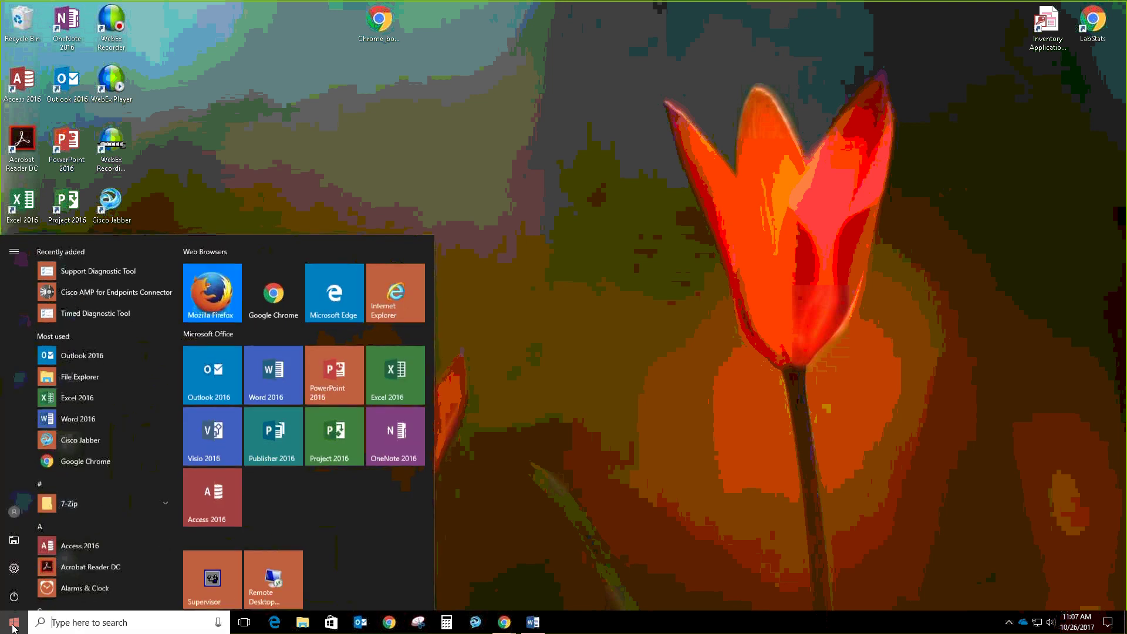
click(226, 498)
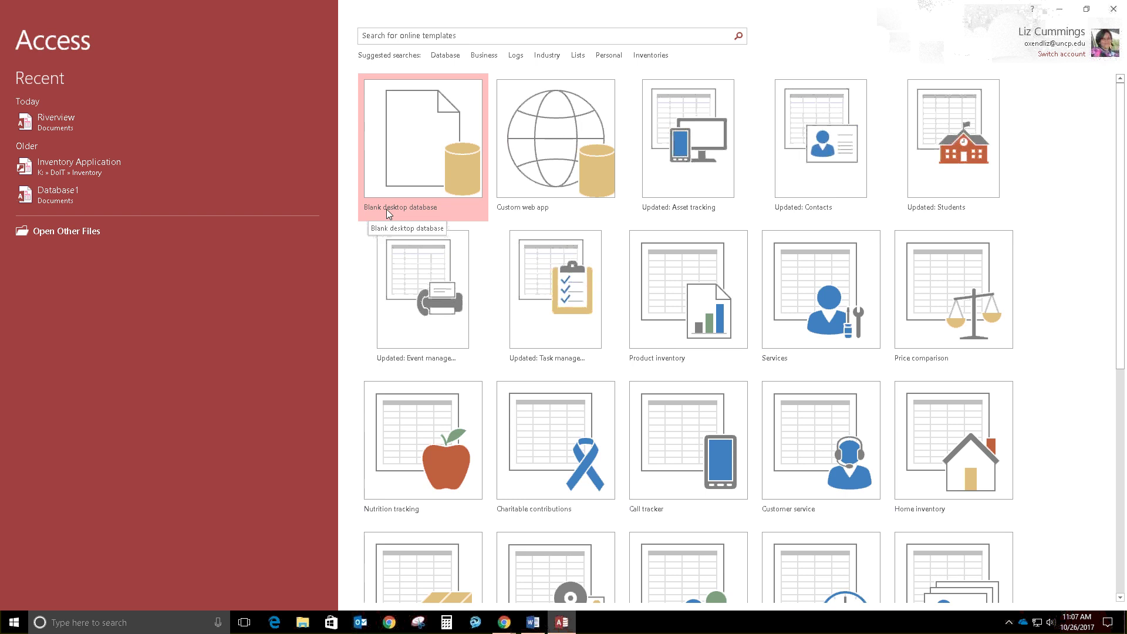
click(423, 144)
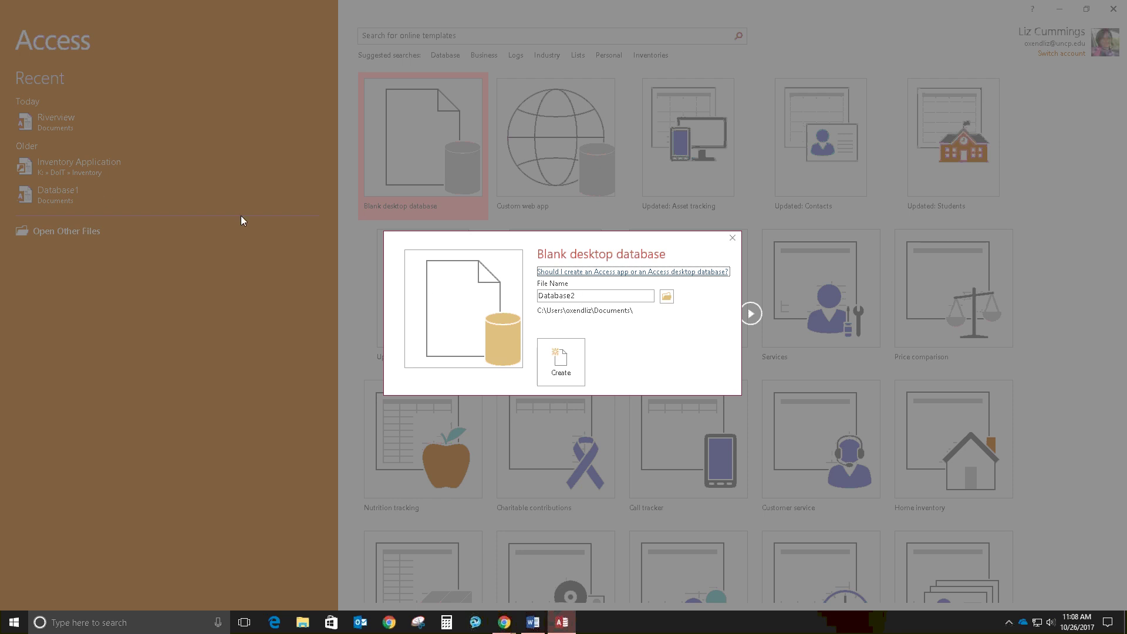
Name the new blank database Riverview and create it
double_click(578, 295)
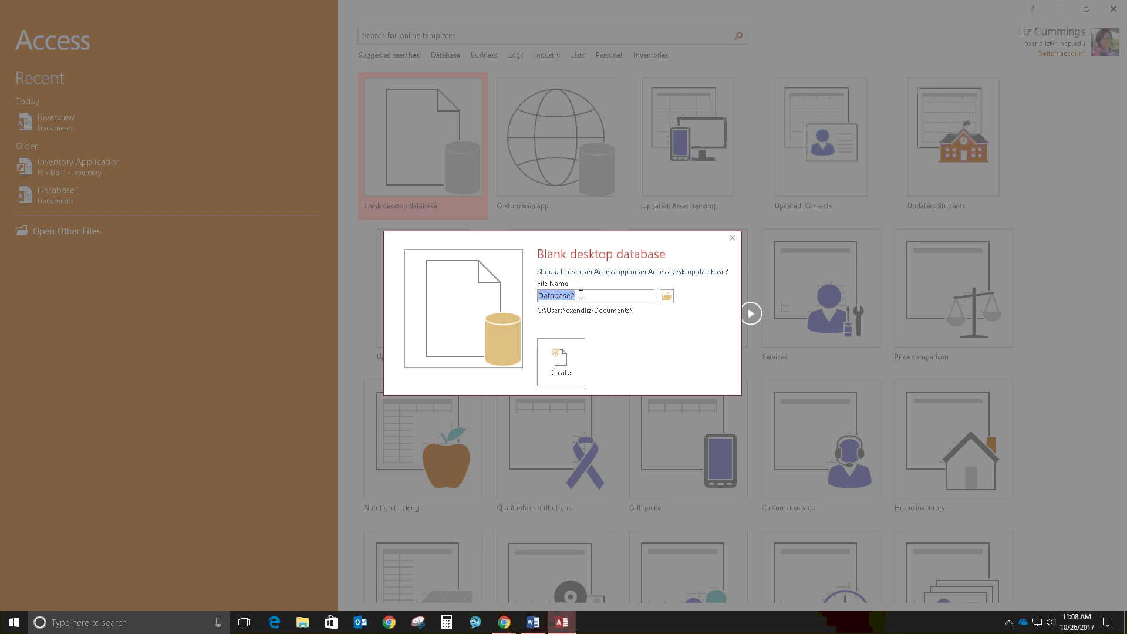
click(581, 295)
key(BackSpace)
key(BackSpace)
key(BackSpace)
key(BackSpace)
key(BackSpace)
key(BackSpace)
key(BackSpace)
key(BackSpace)
key(BackSpace)
text(Riverview)
click(560, 357)
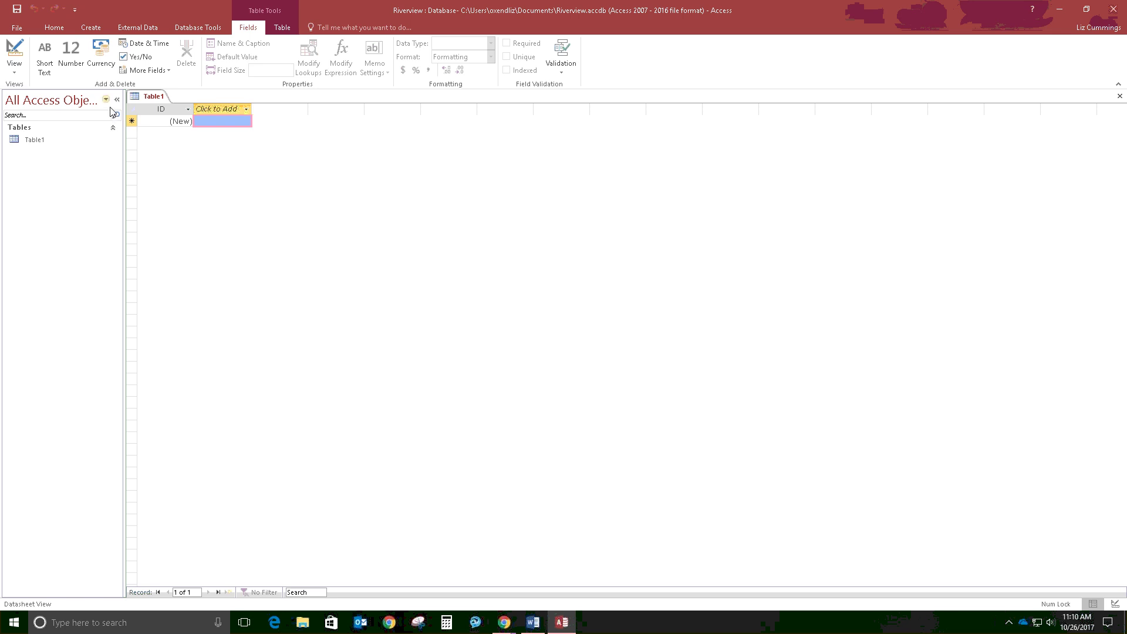
Rename the ID field of the new table to VisitID
click(178, 121)
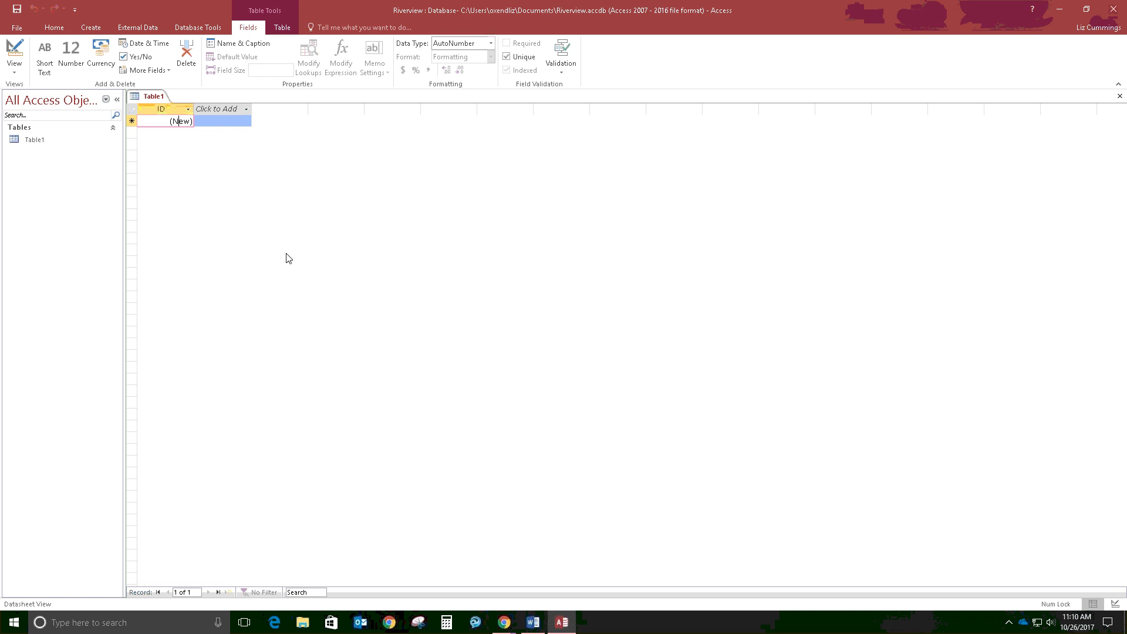
click(164, 110)
right_click(163, 110)
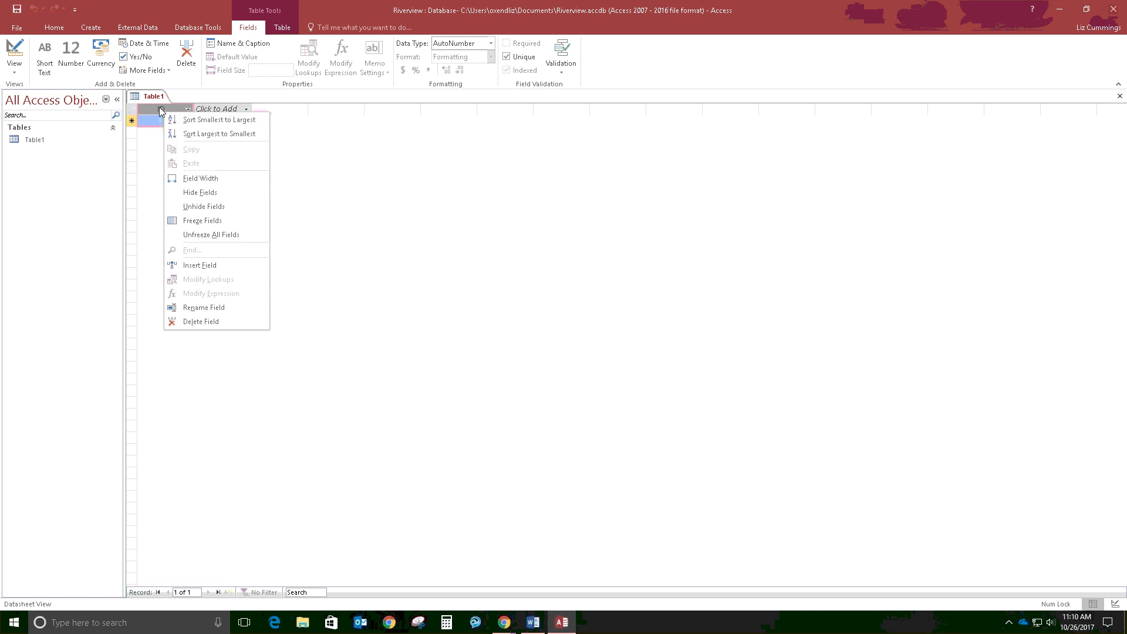
click(162, 111)
right_click(163, 110)
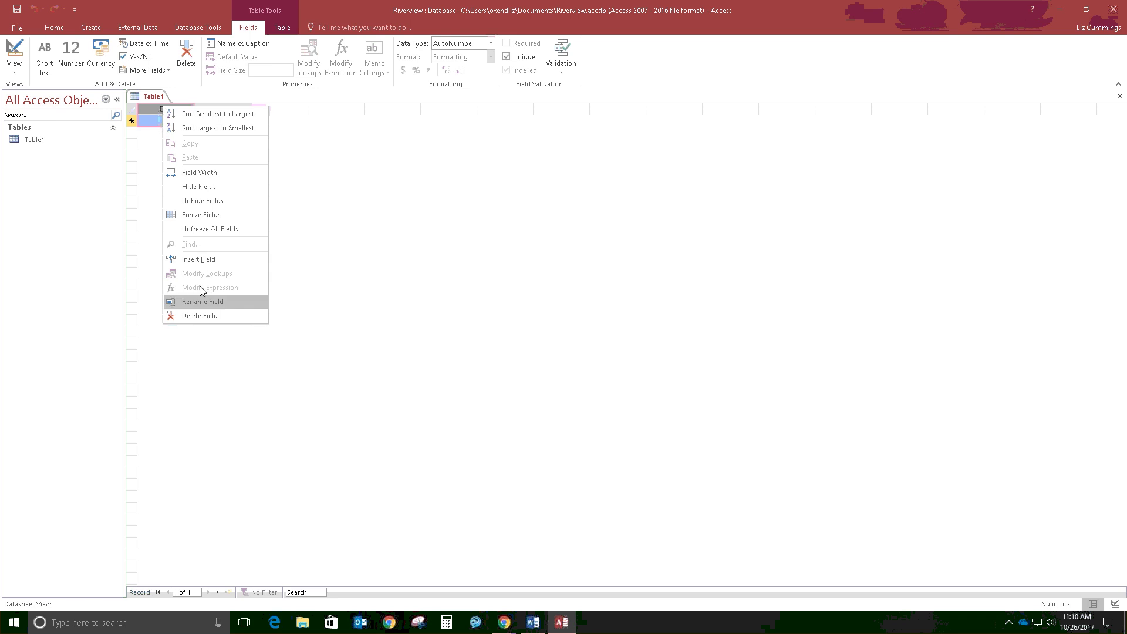
right_click(152, 113)
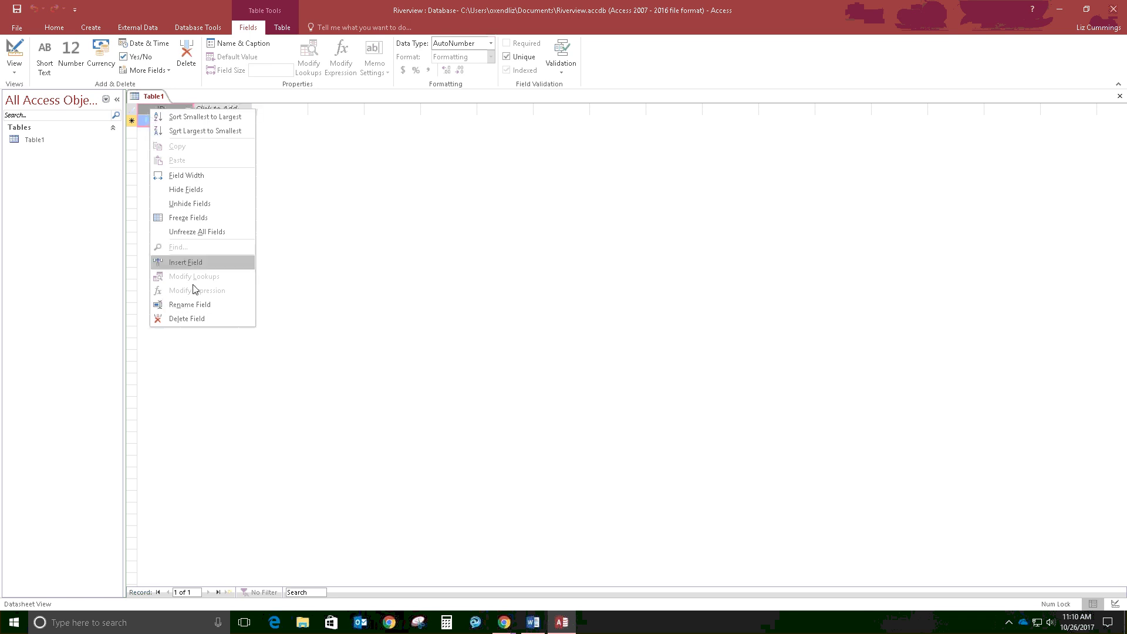
click(195, 303)
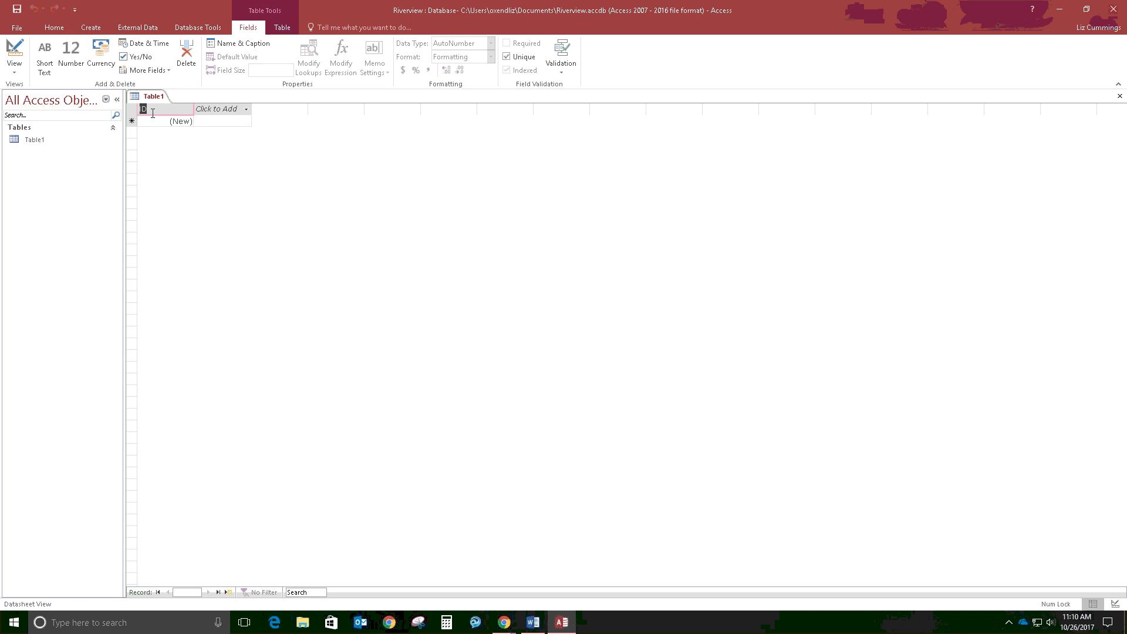
text(Viw)
text(it)
text(ID)
click(163, 125)
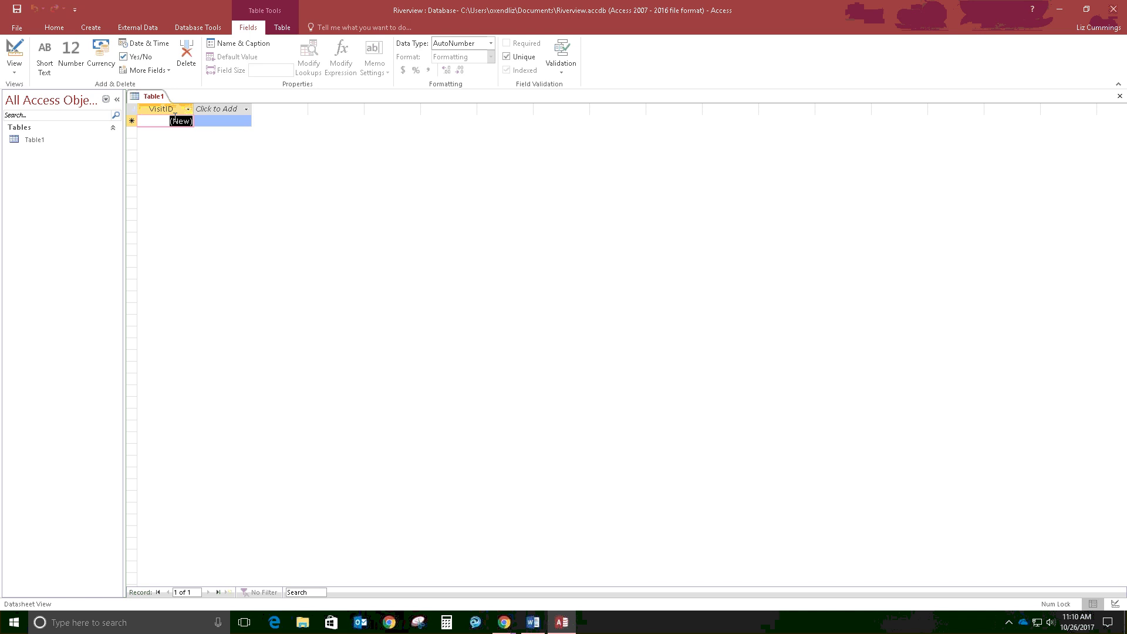
click(147, 109)
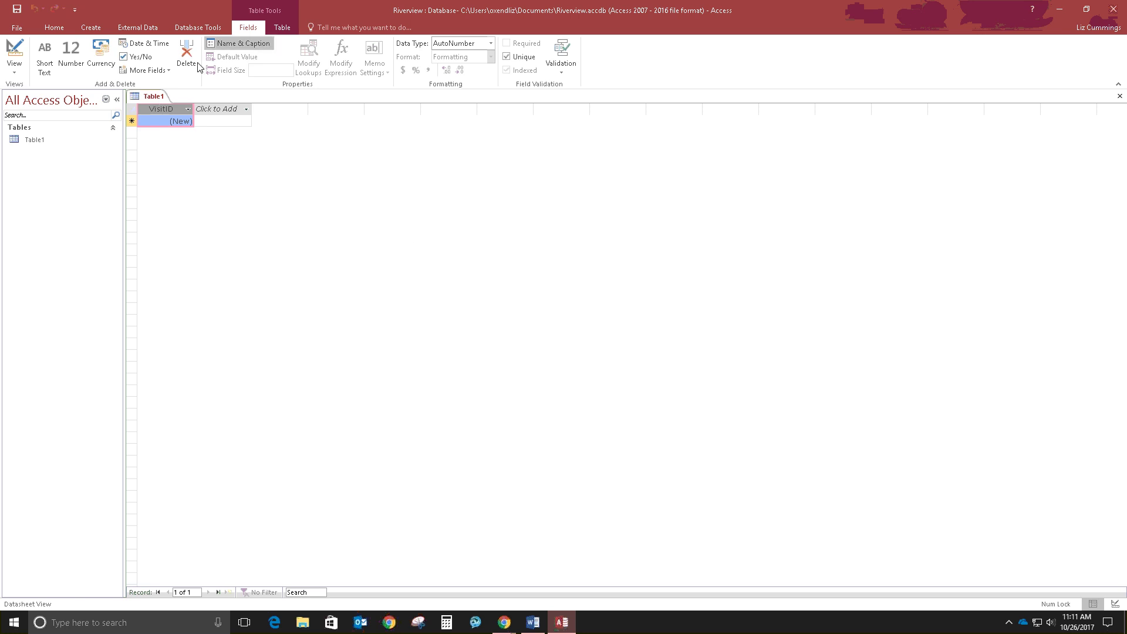
click(282, 28)
click(248, 28)
click(281, 30)
click(44, 140)
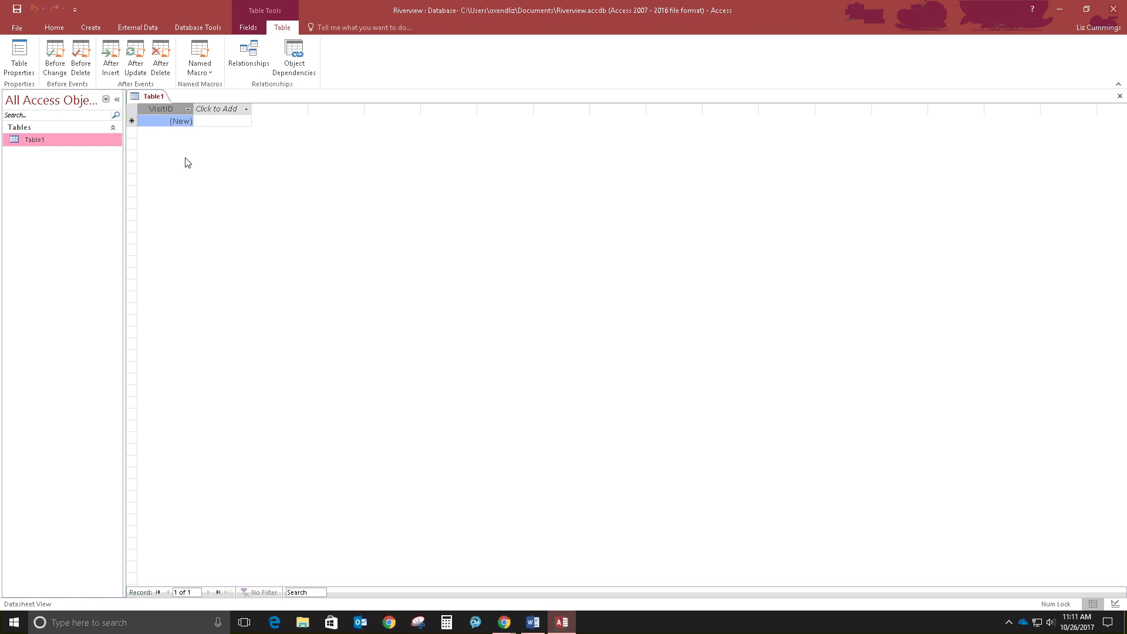
click(1120, 97)
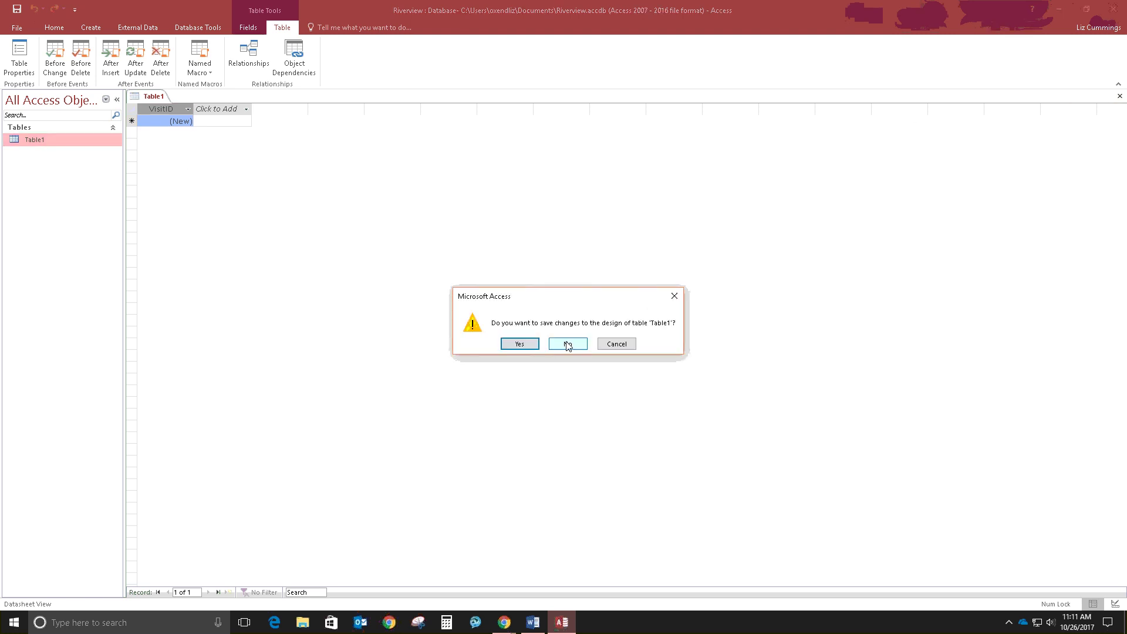
click(517, 345)
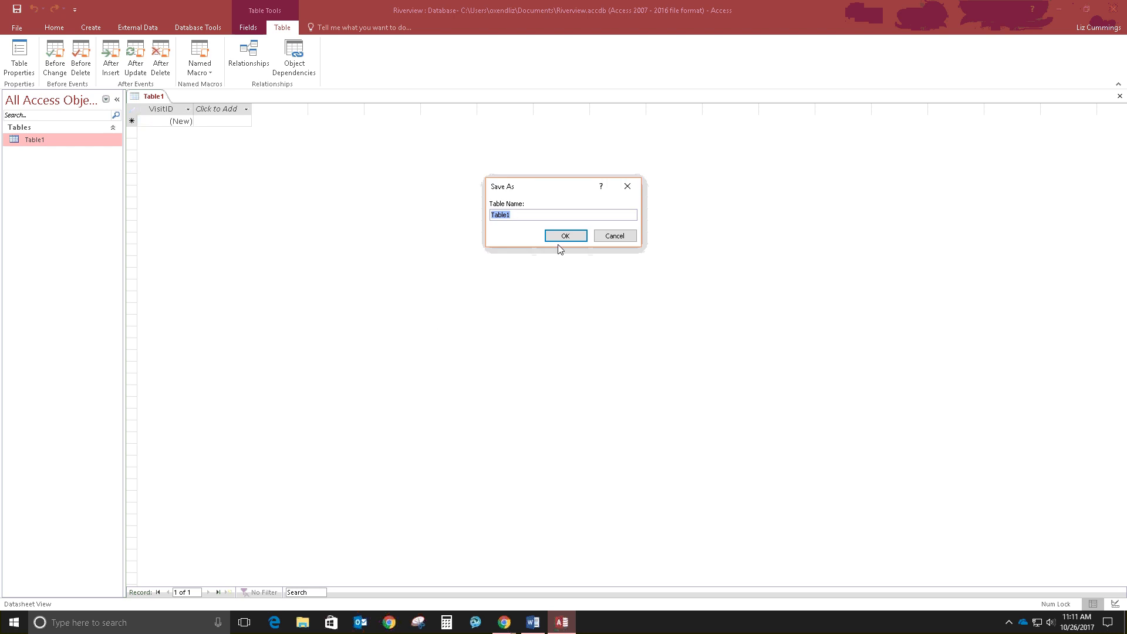
click(603, 237)
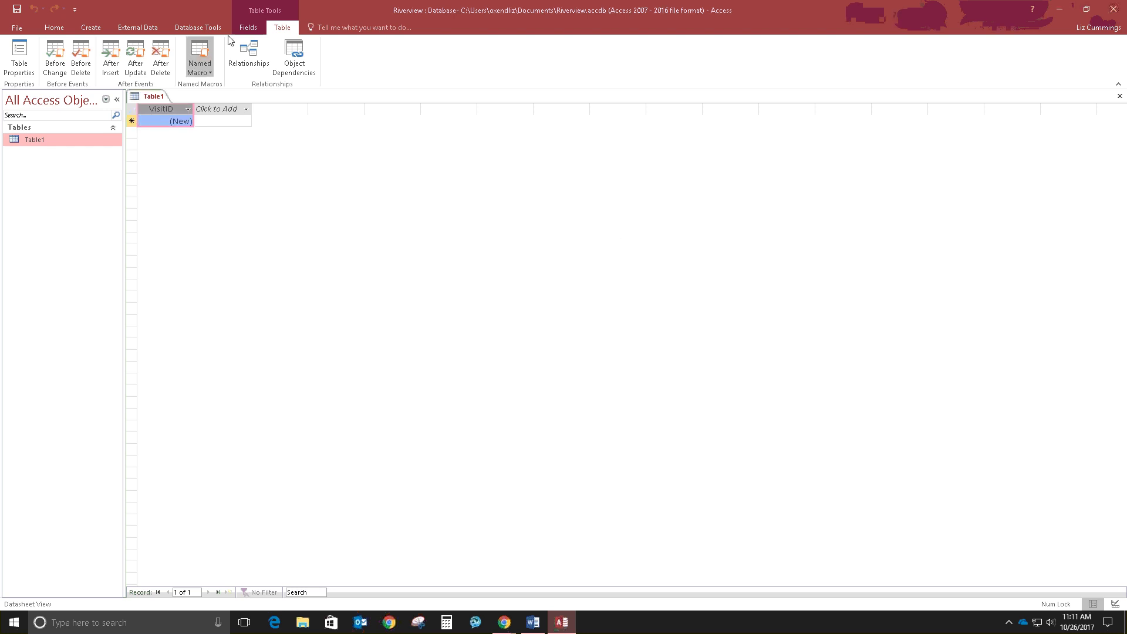
Change the data type of the VisitID field to Short Text
click(249, 28)
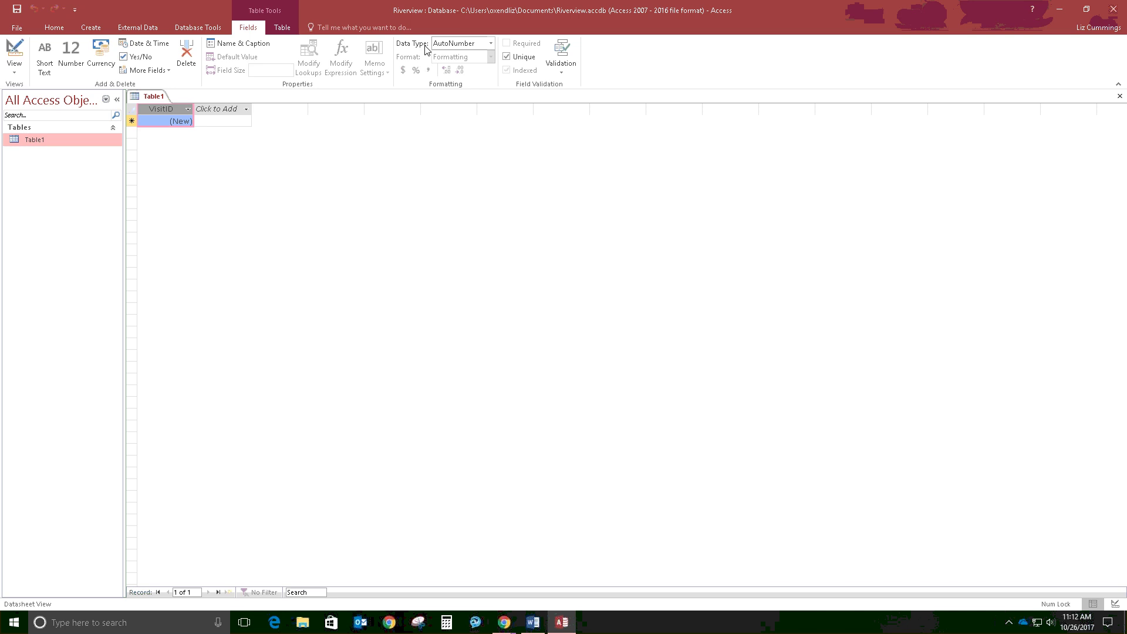
click(490, 44)
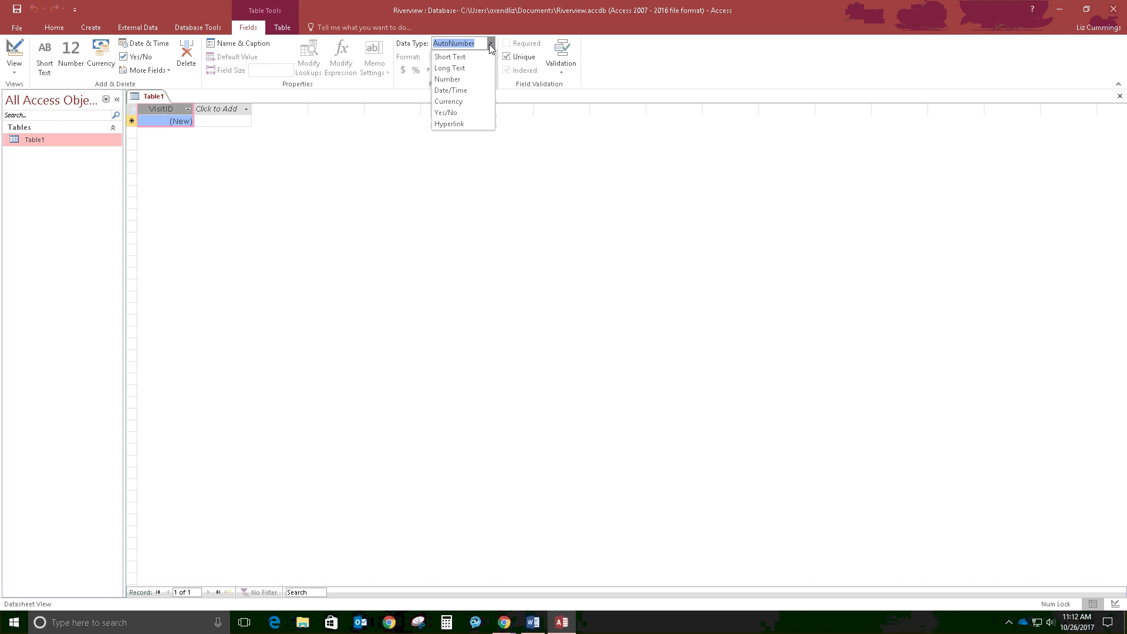
key(Down)
click(449, 57)
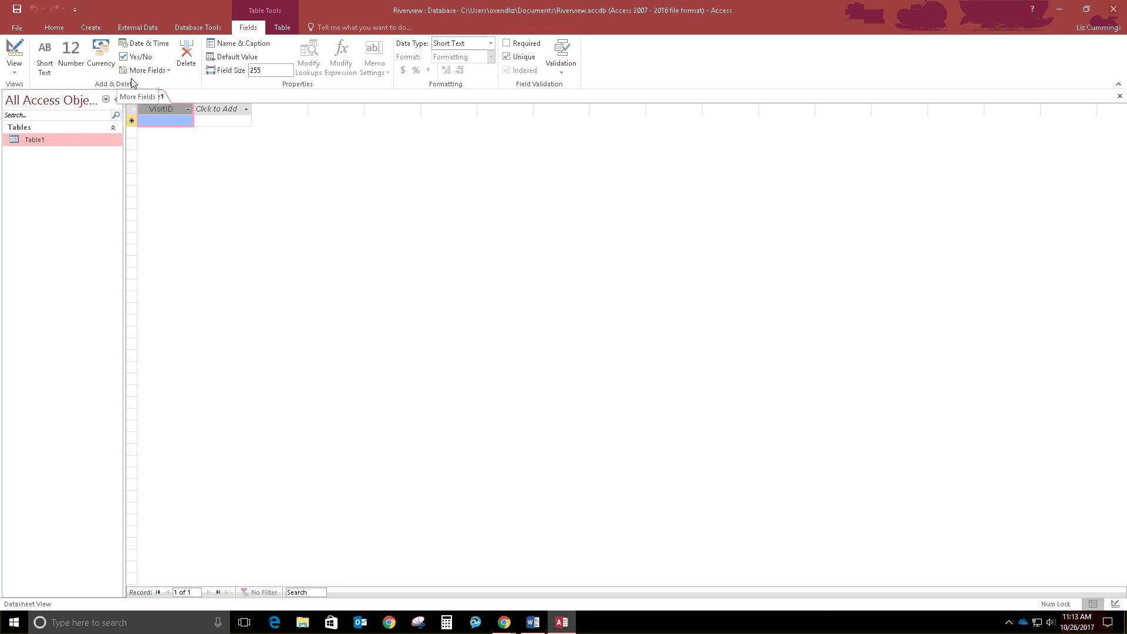
Add a Short Text field named AnimalID and a Date & Time field named VisitDate after VisitID
click(45, 63)
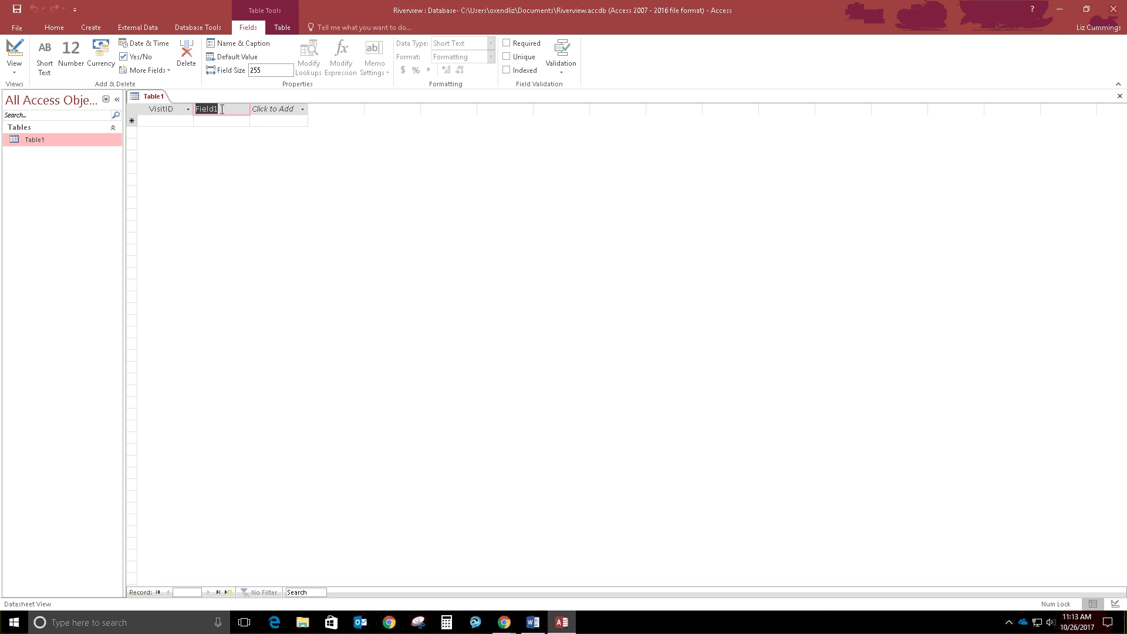
text(AnimalID)
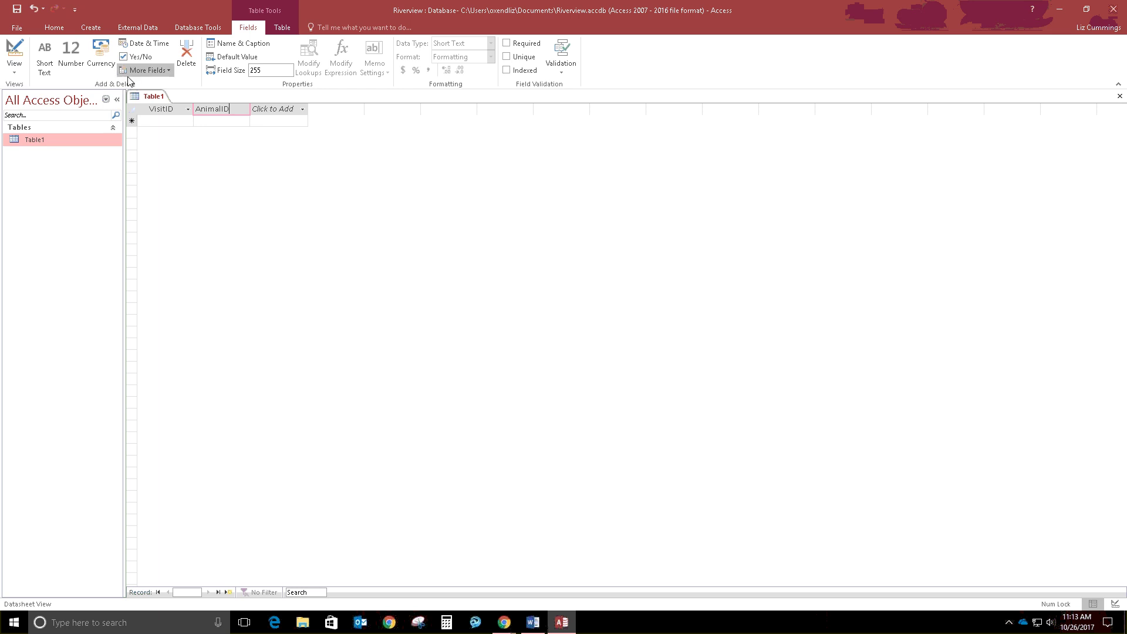
click(143, 47)
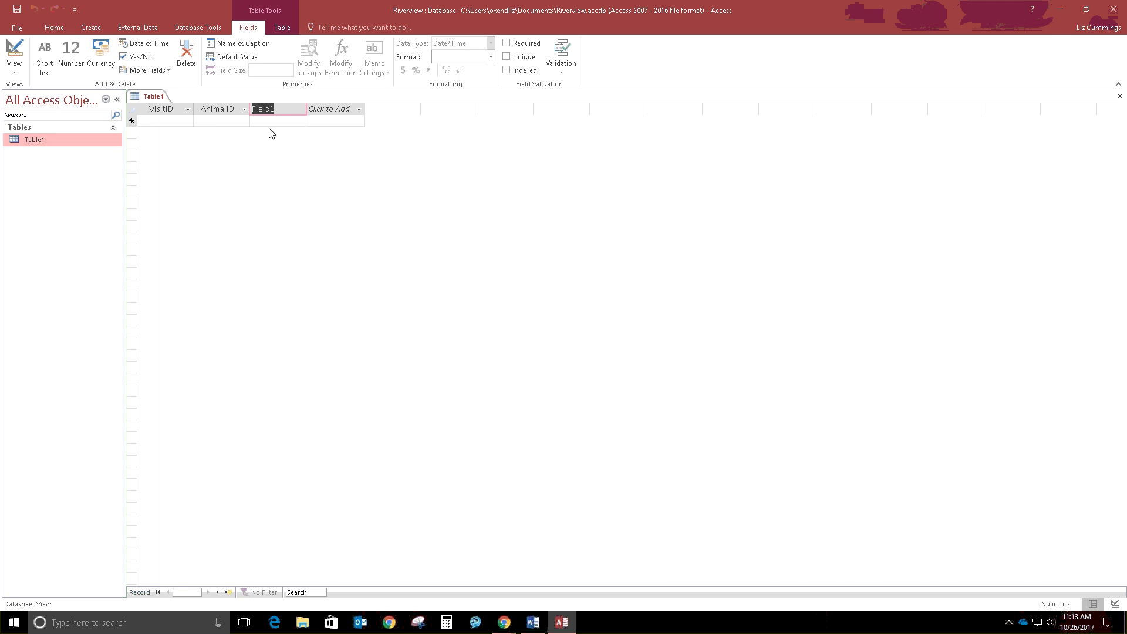
text(itDate)
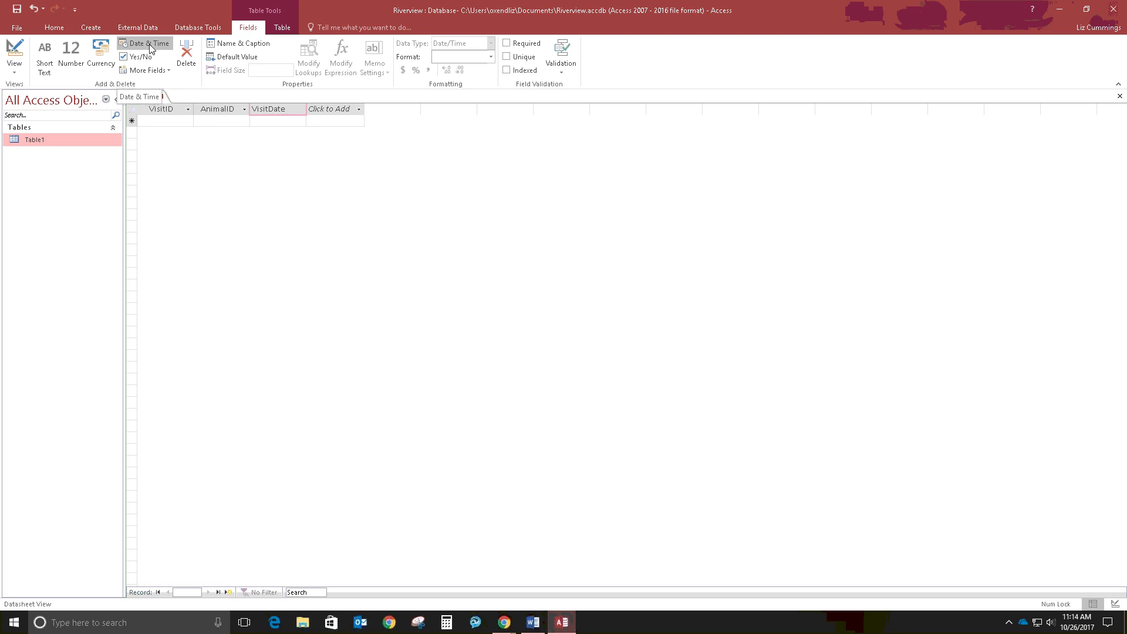
click(238, 108)
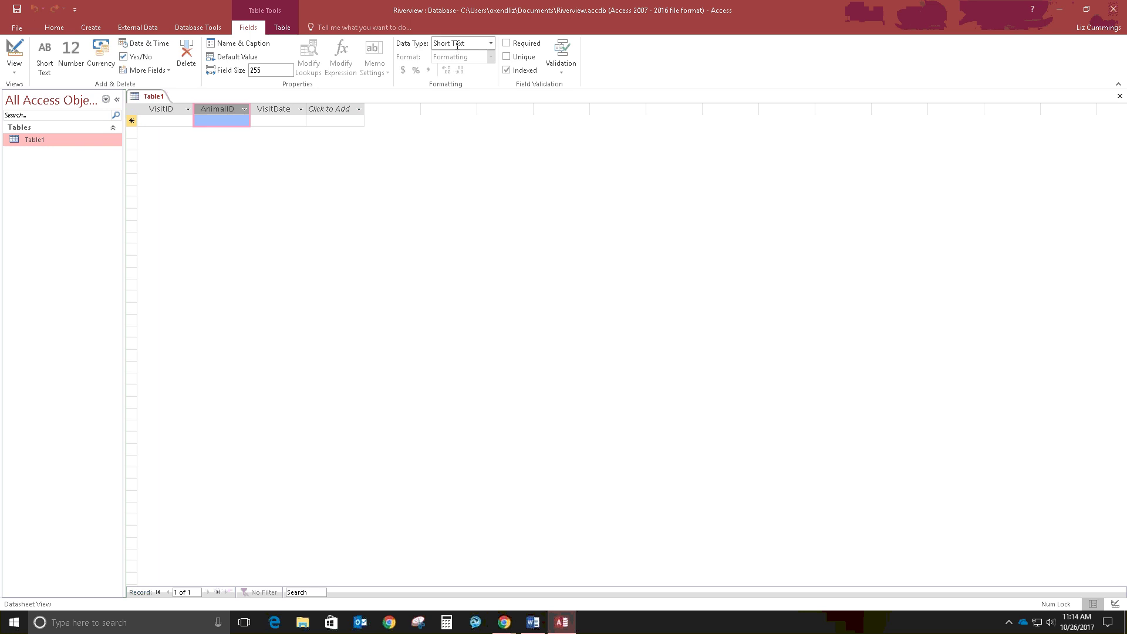
click(283, 109)
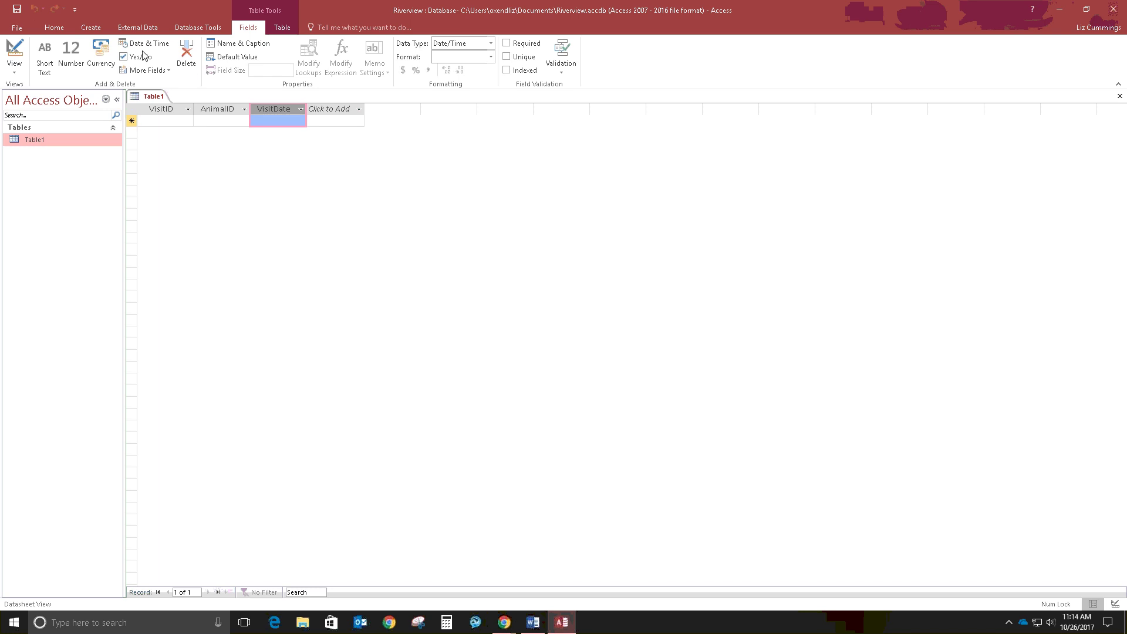
click(444, 52)
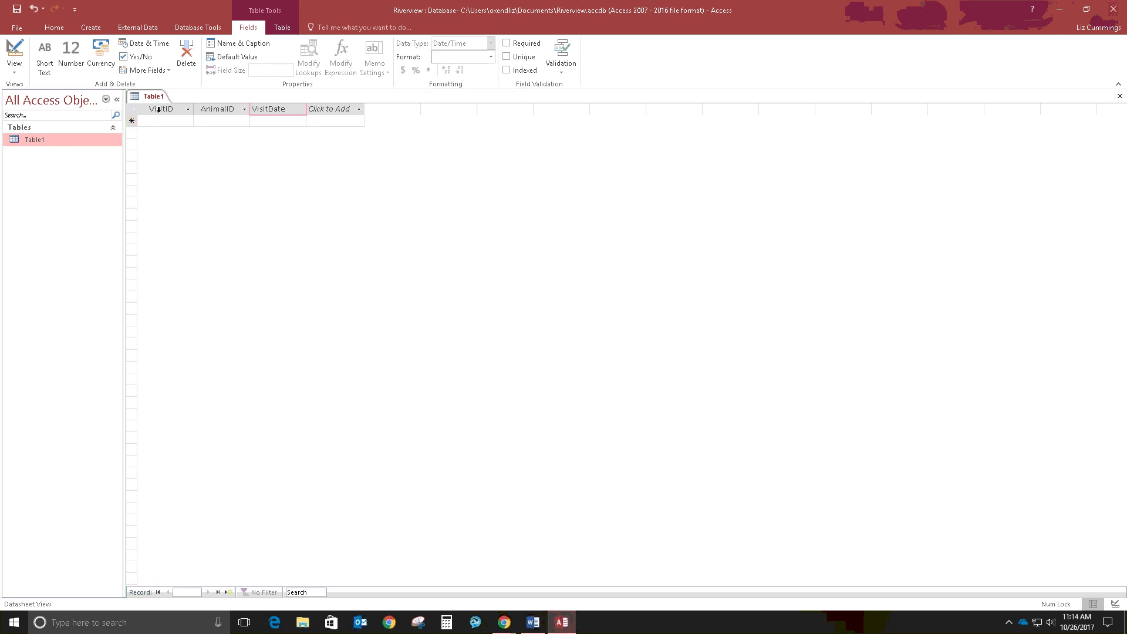
key(ctrl+z)
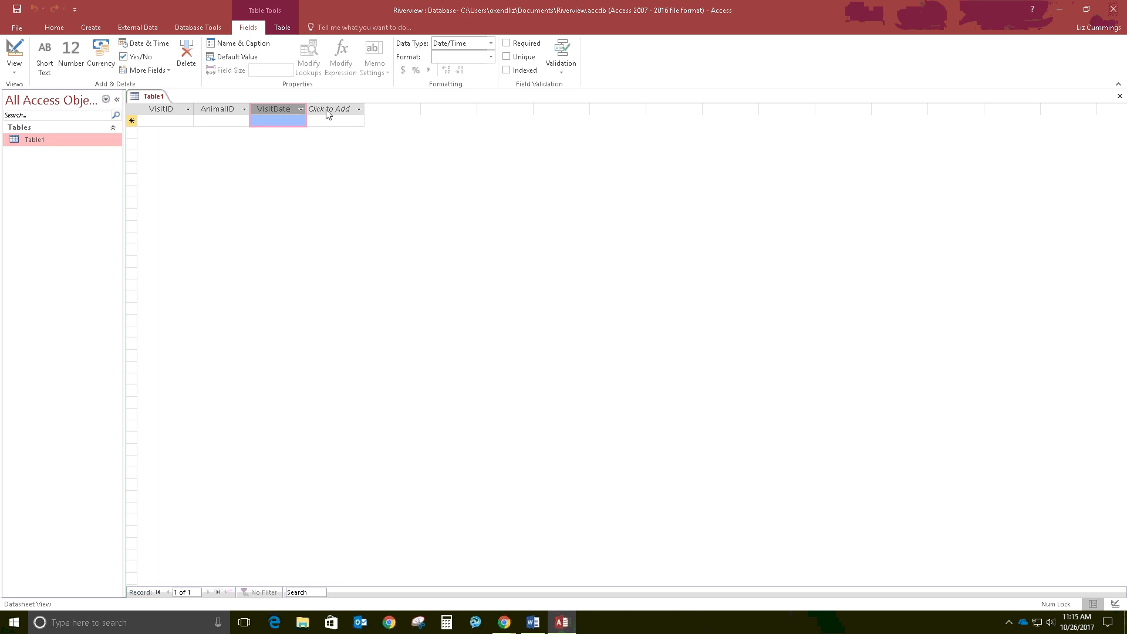
Add a Short Text field named Reason and a Yes/No field named Offsite after VisitDate
click(359, 109)
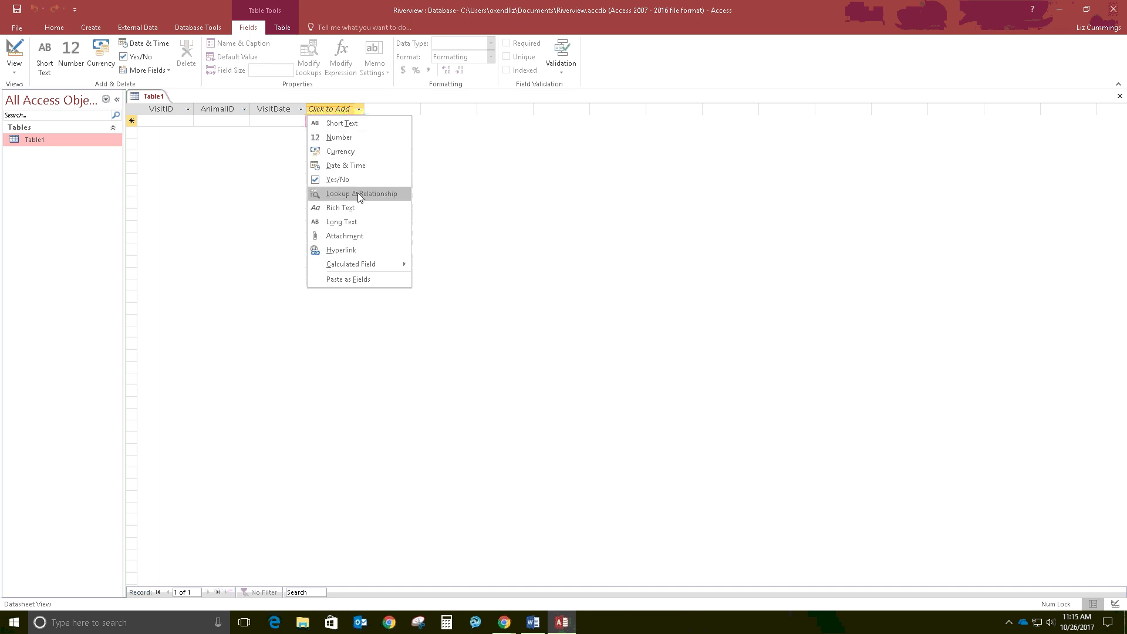
click(350, 122)
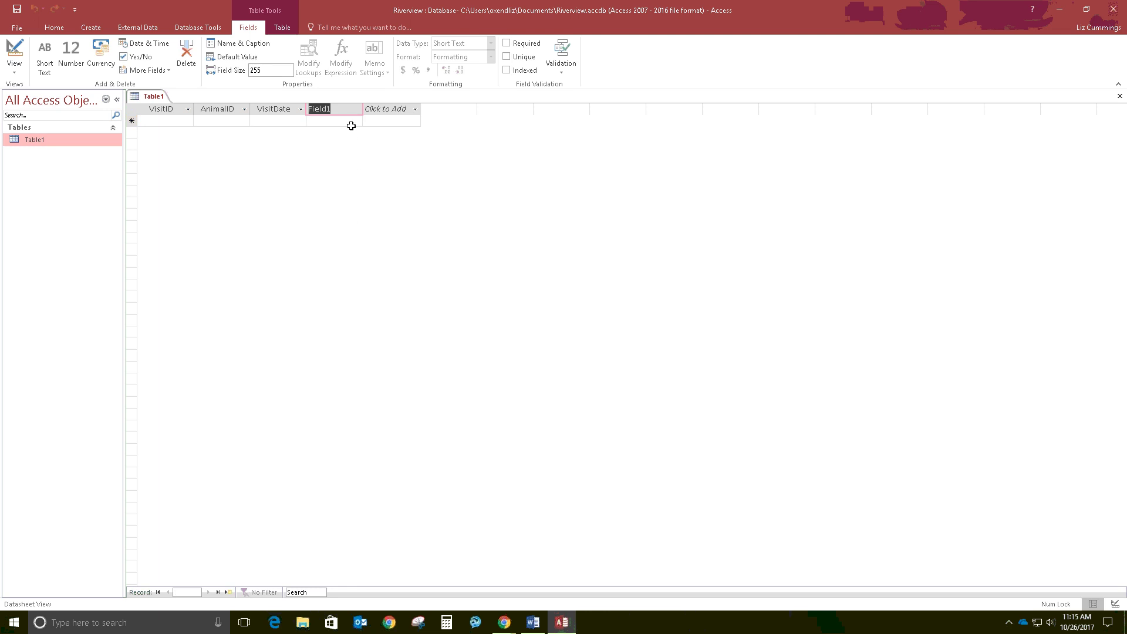
text(Reason)
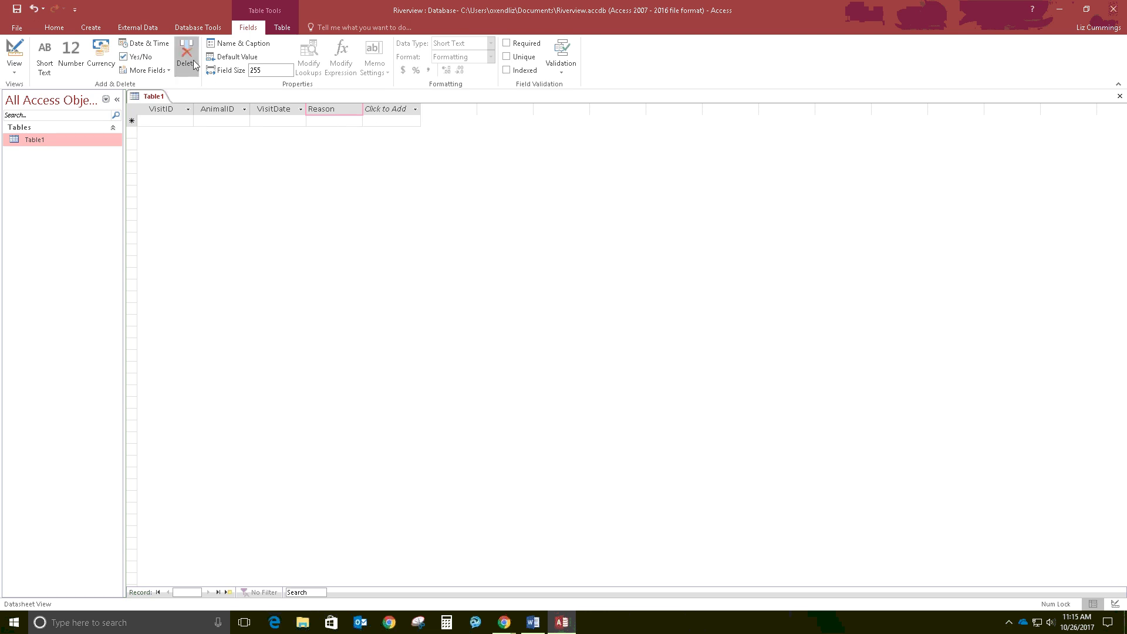
click(138, 59)
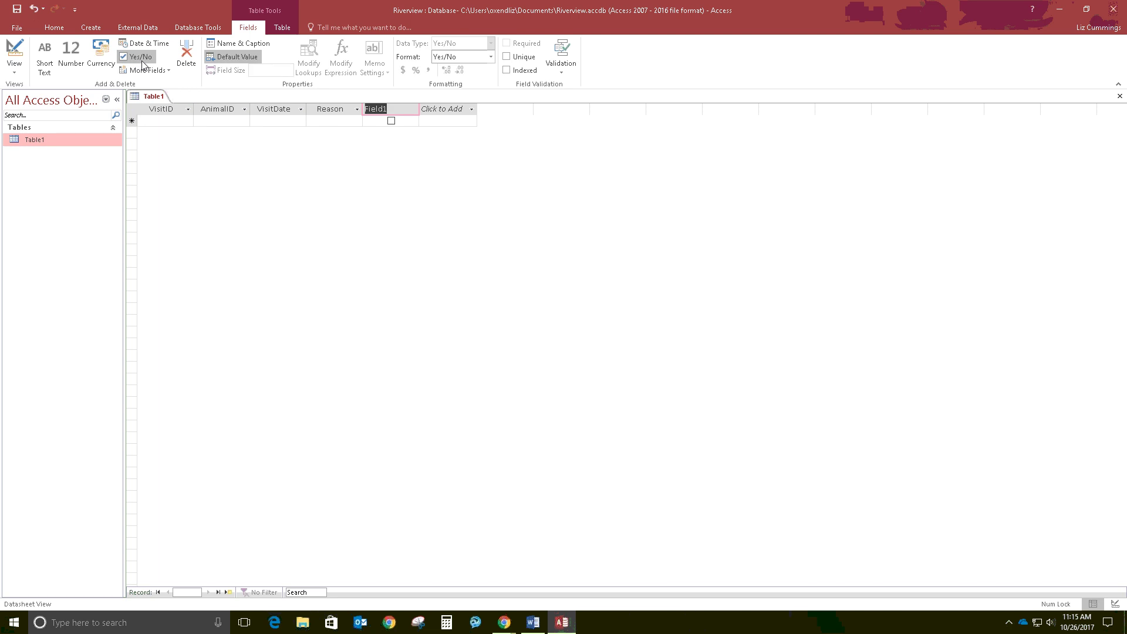
text(Offsite)
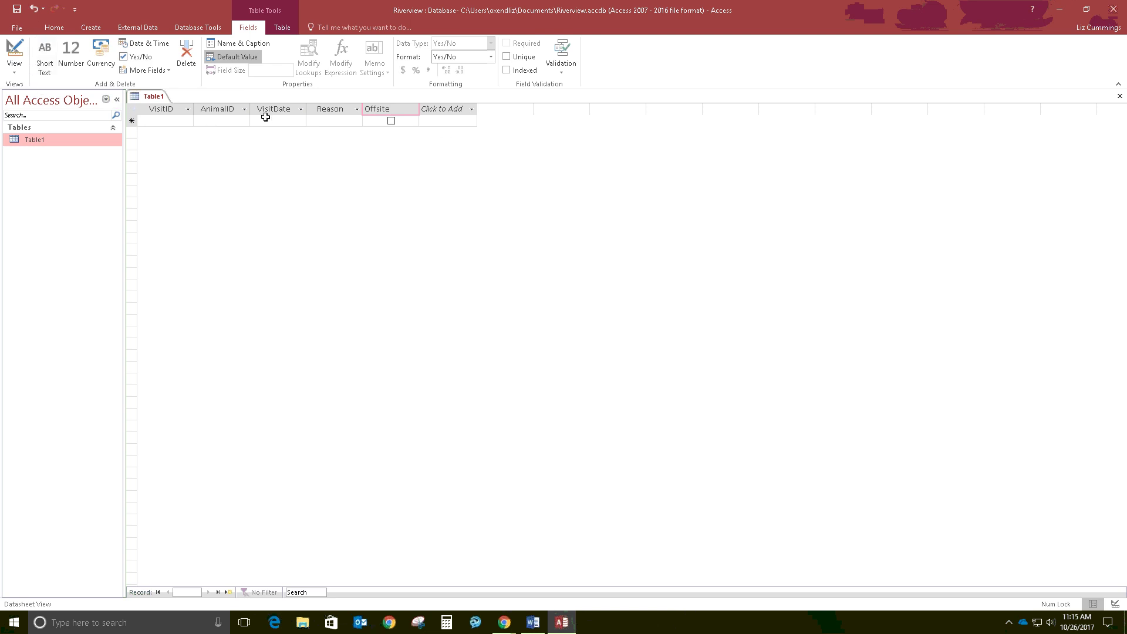
right_click(159, 110)
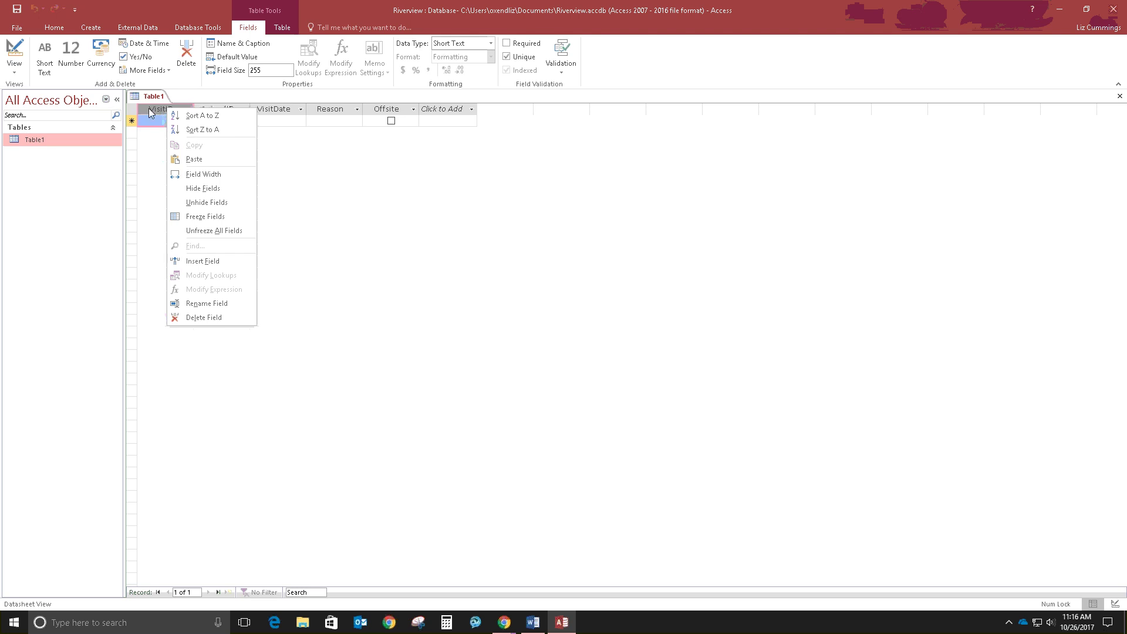
key(Escape)
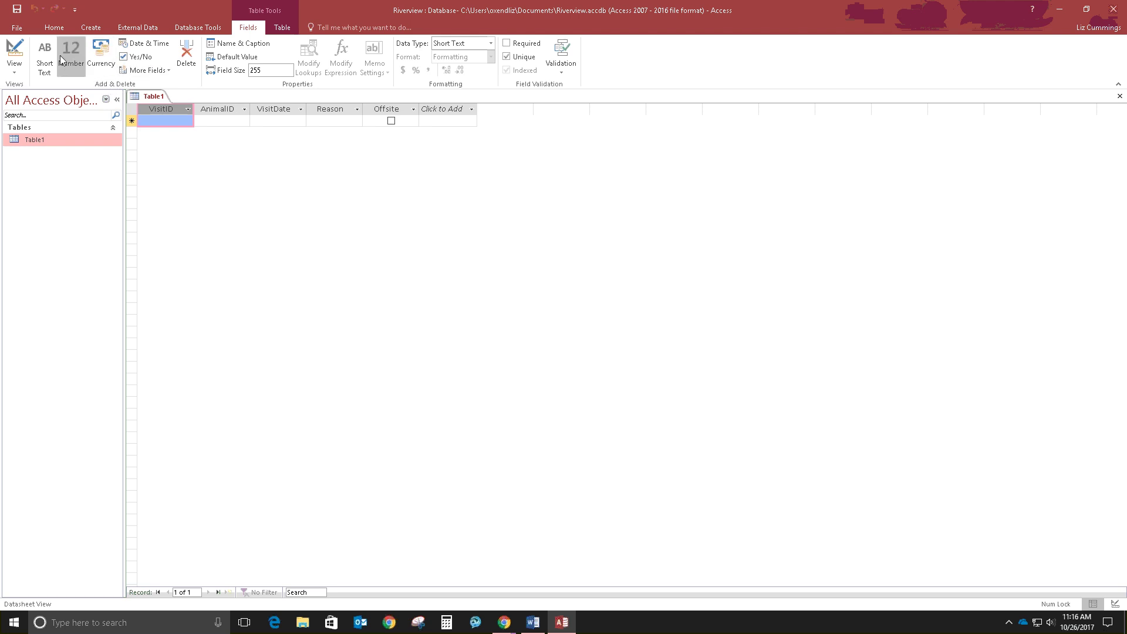
click(471, 112)
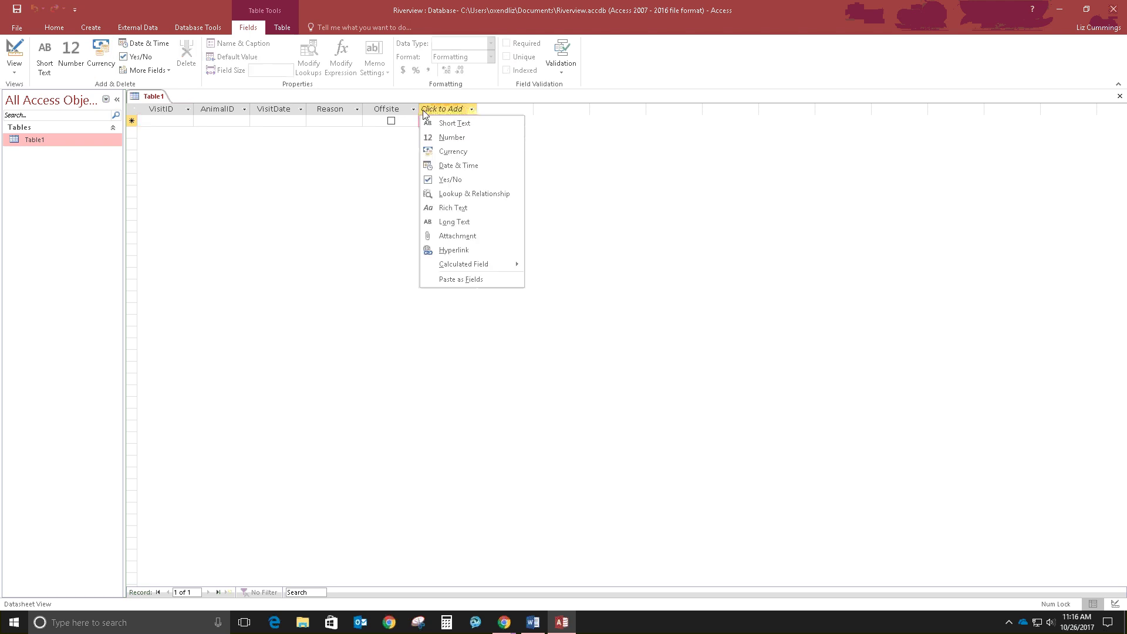
click(167, 109)
click(15, 75)
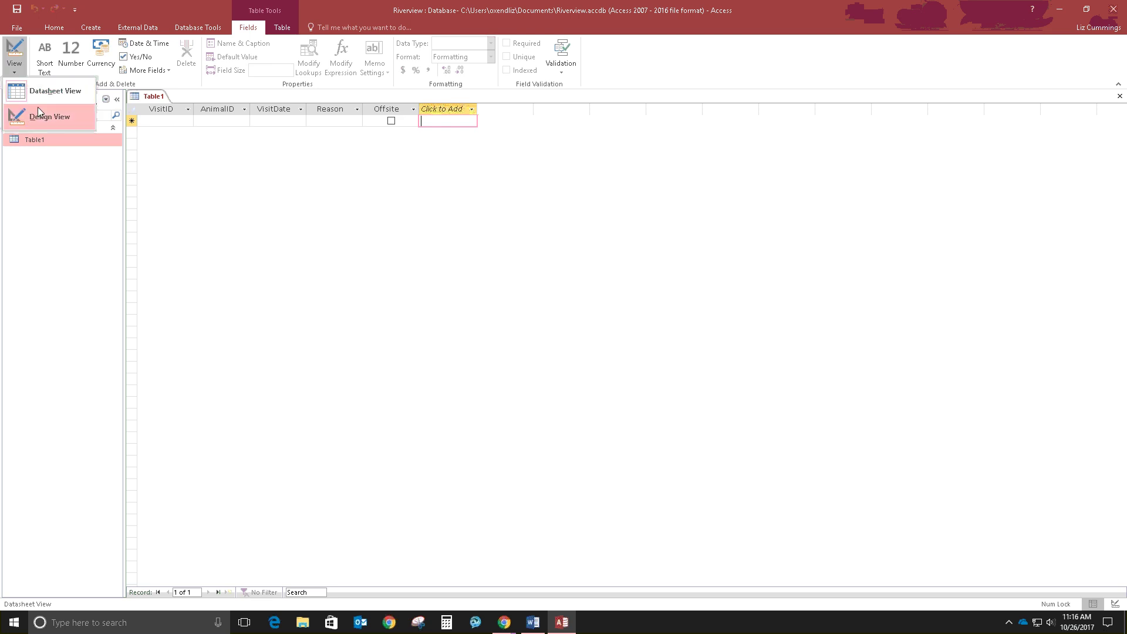
click(159, 128)
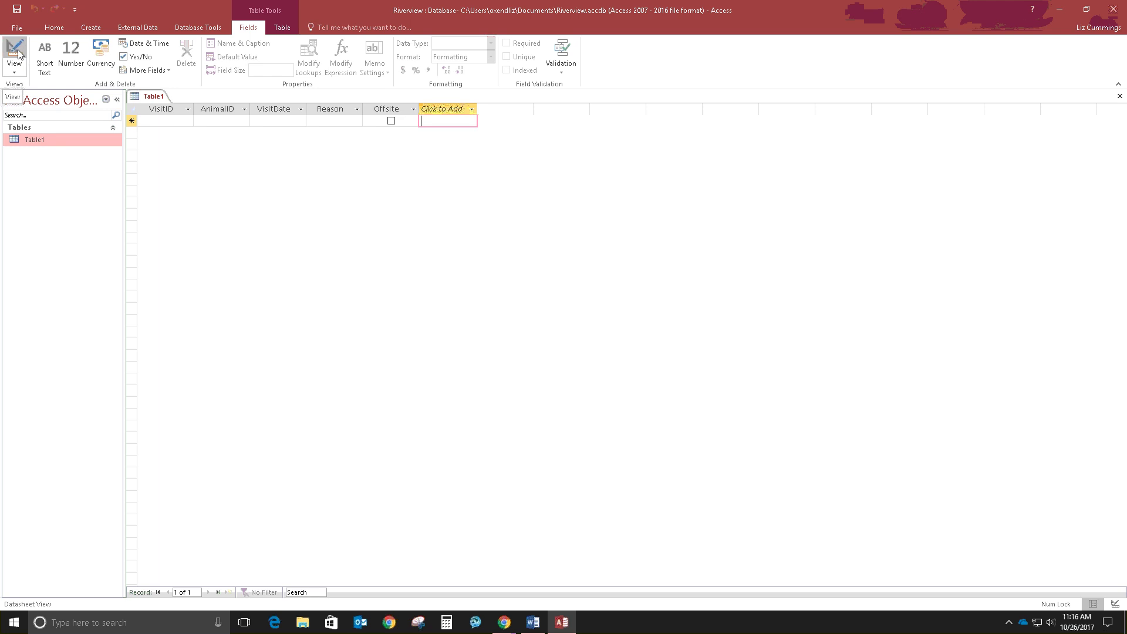
click(164, 114)
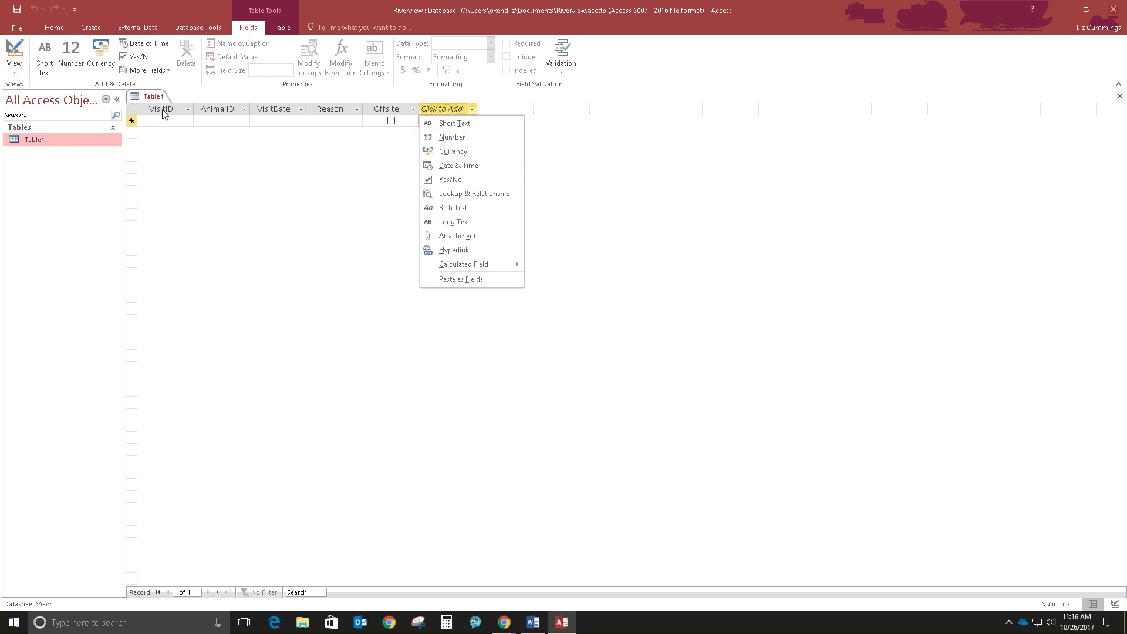
click(14, 69)
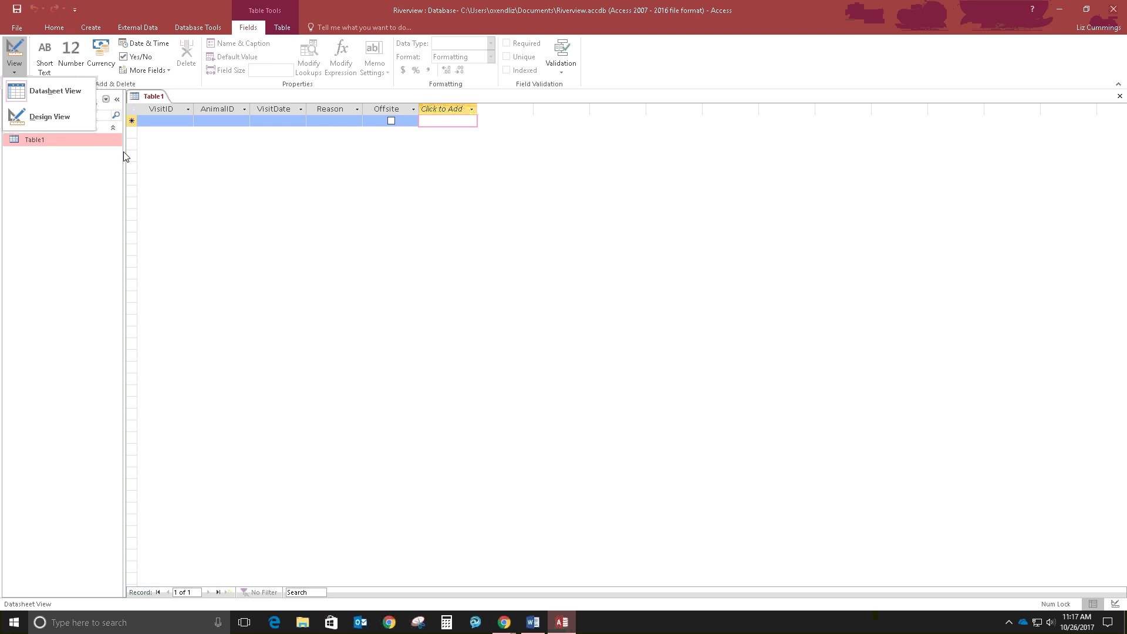
click(202, 155)
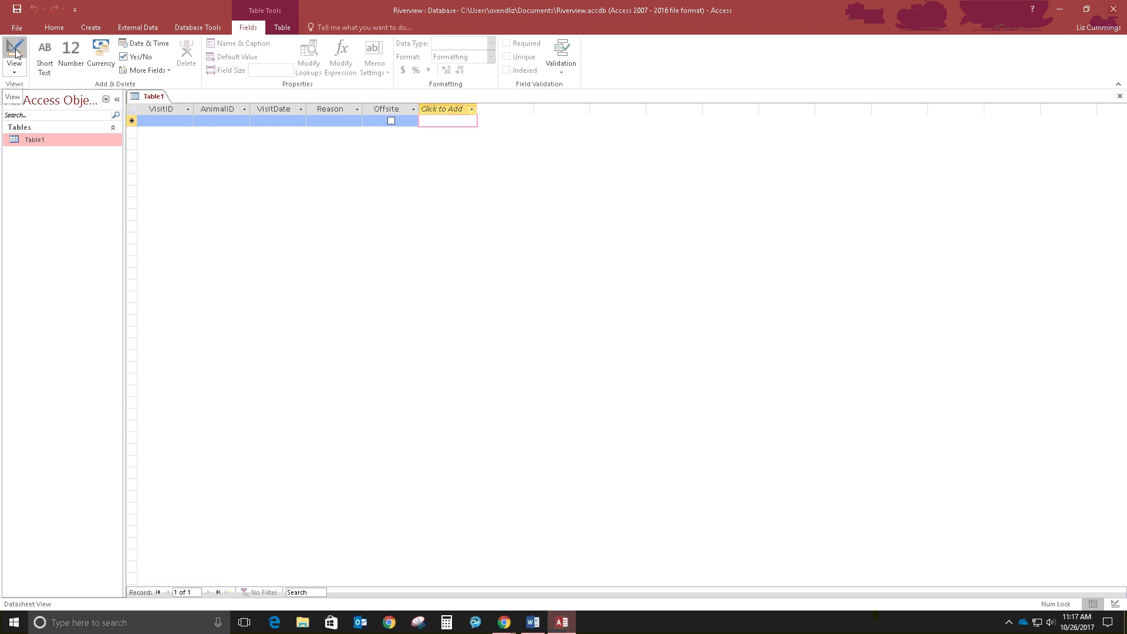
click(15, 71)
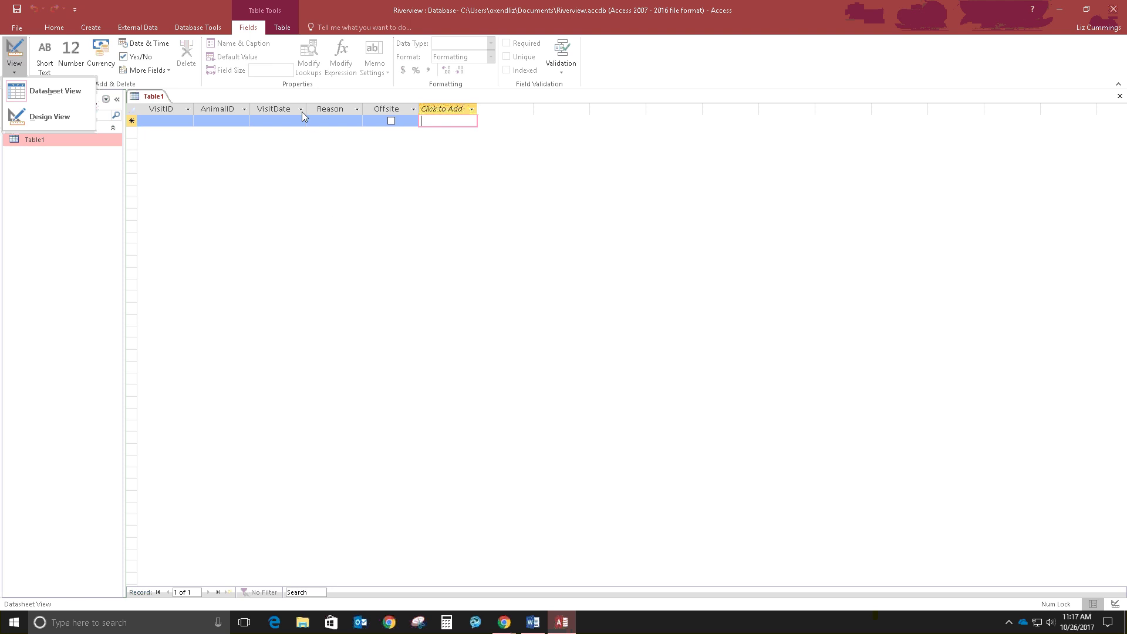
Select all columns of the table and fit their widths to the field names
click(192, 107)
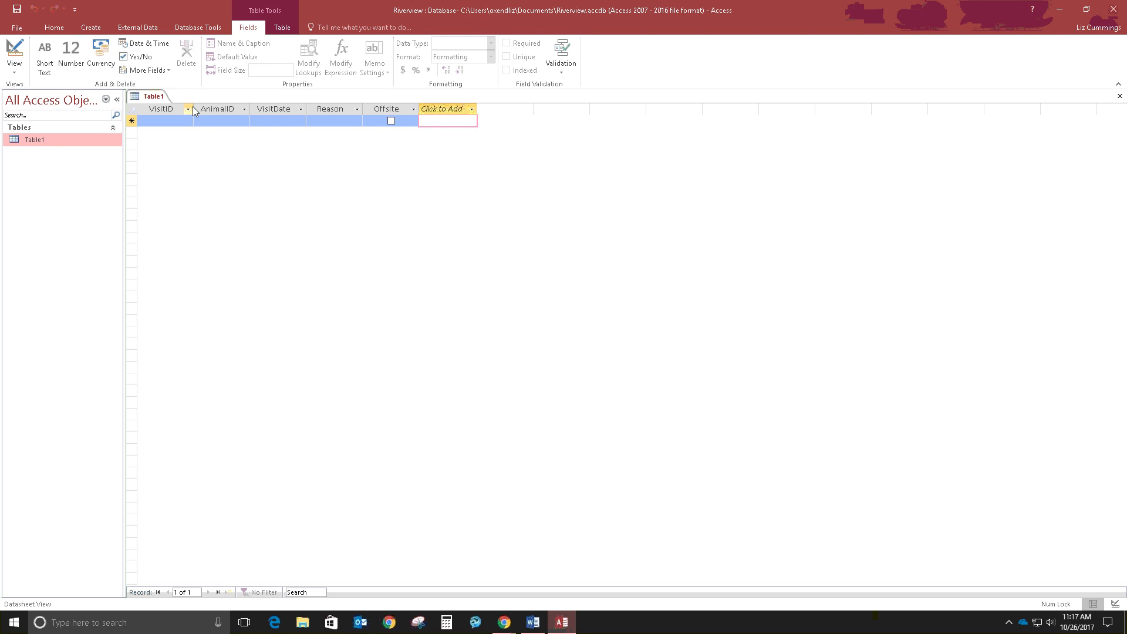
click(191, 108)
click(131, 115)
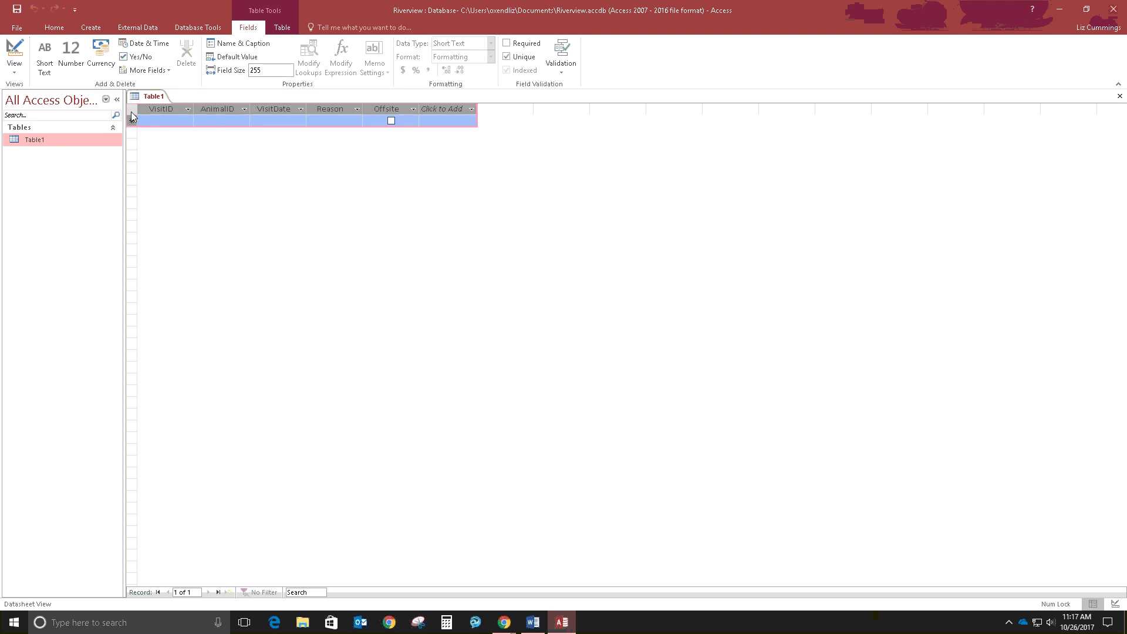
double_click(193, 104)
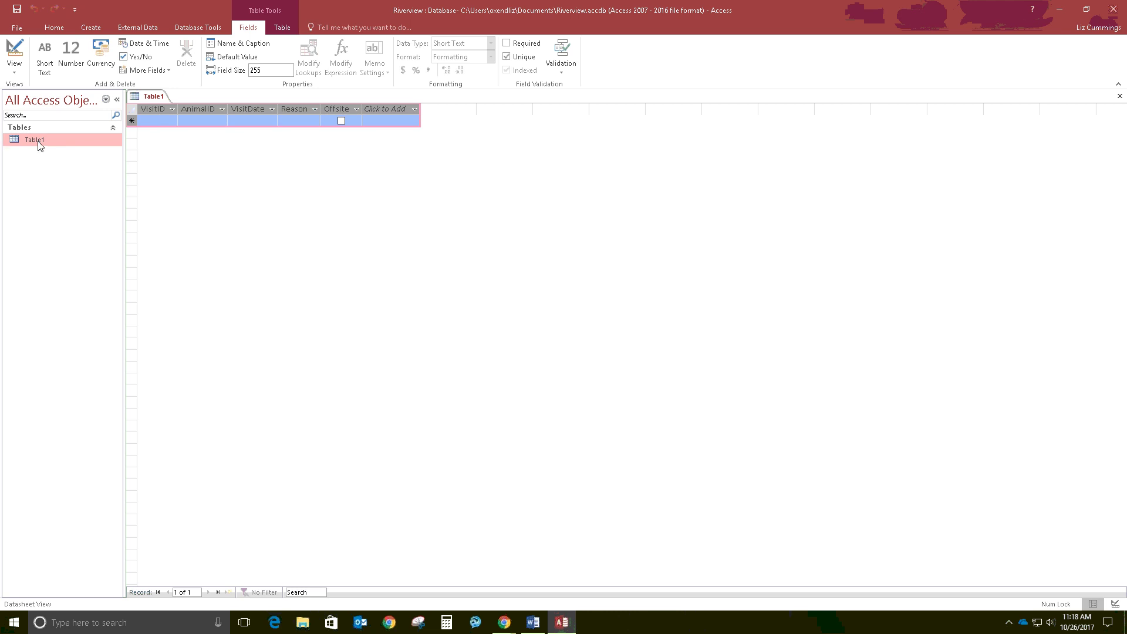
Start the first record with VisitID 1072, AnimalID 12356 and VisitDate 12/12/2016
click(154, 119)
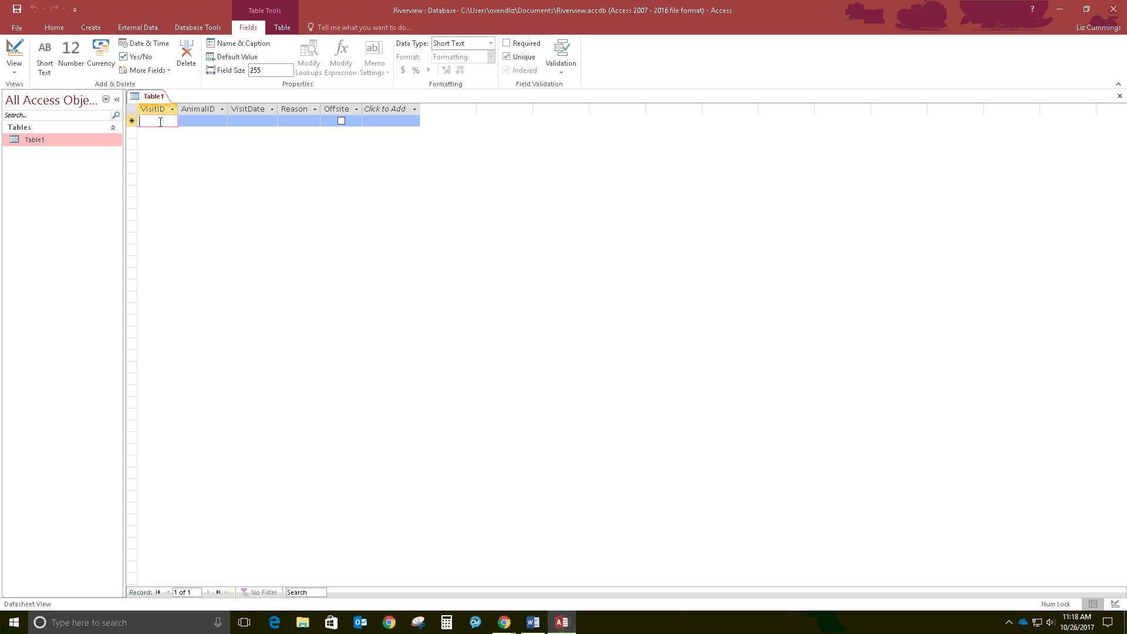
text(1072)
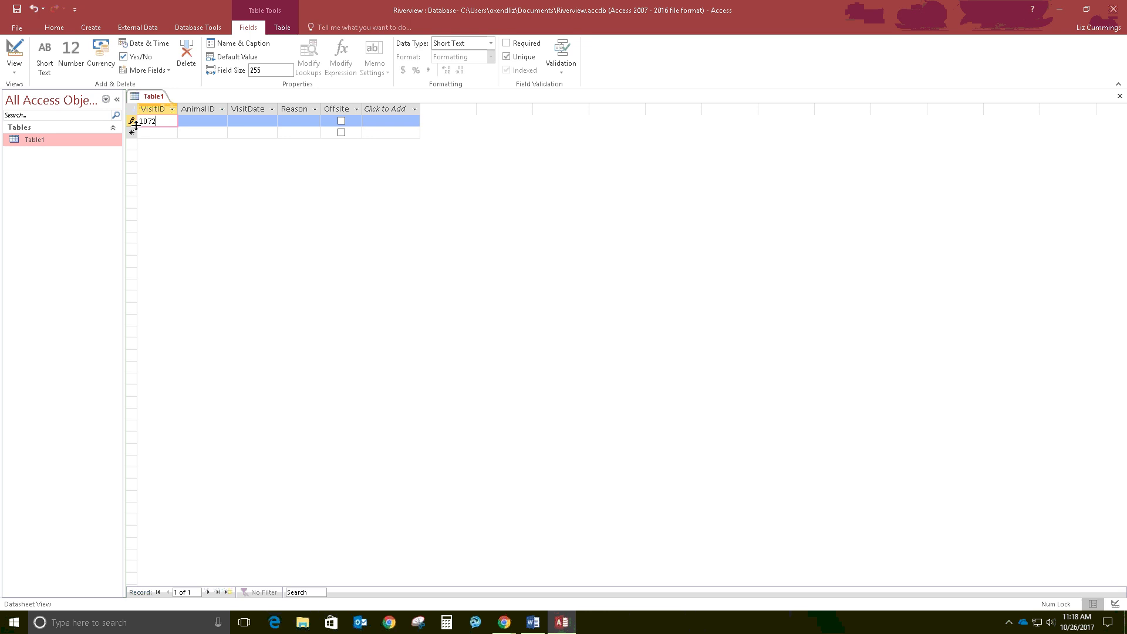
click(191, 125)
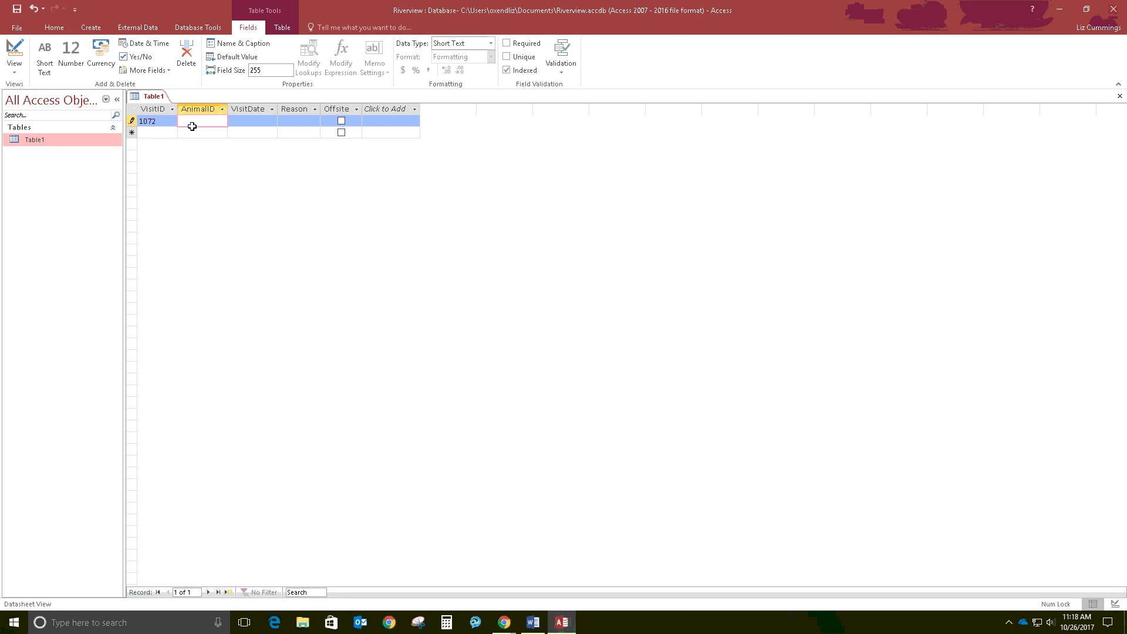
text(12356)
key(Tab)
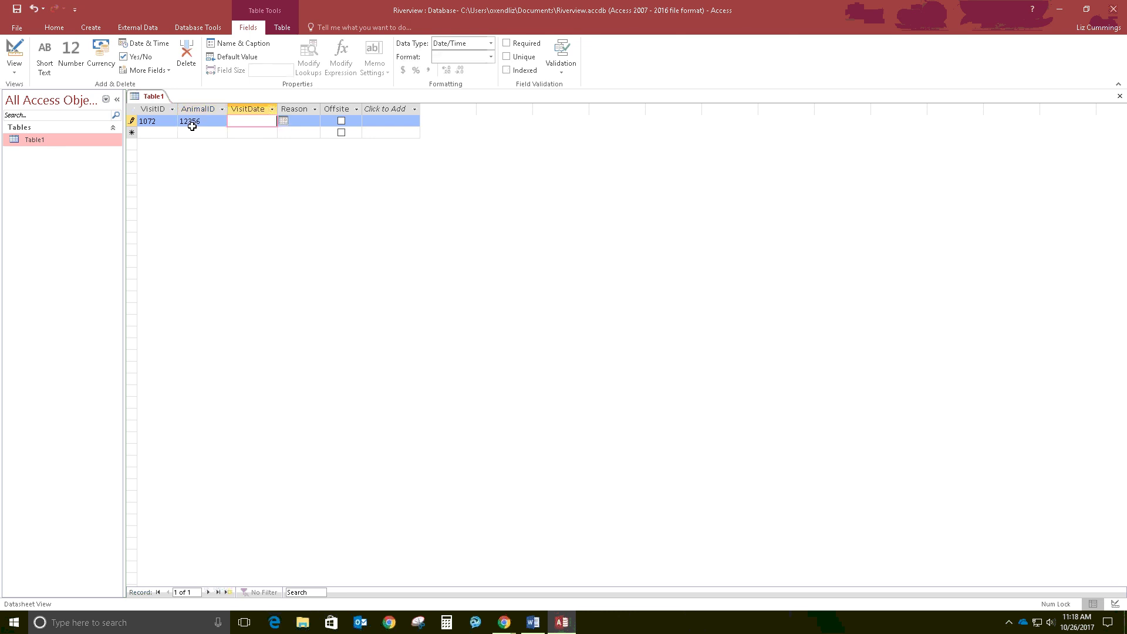
text(12/12/16)
key(Tab)
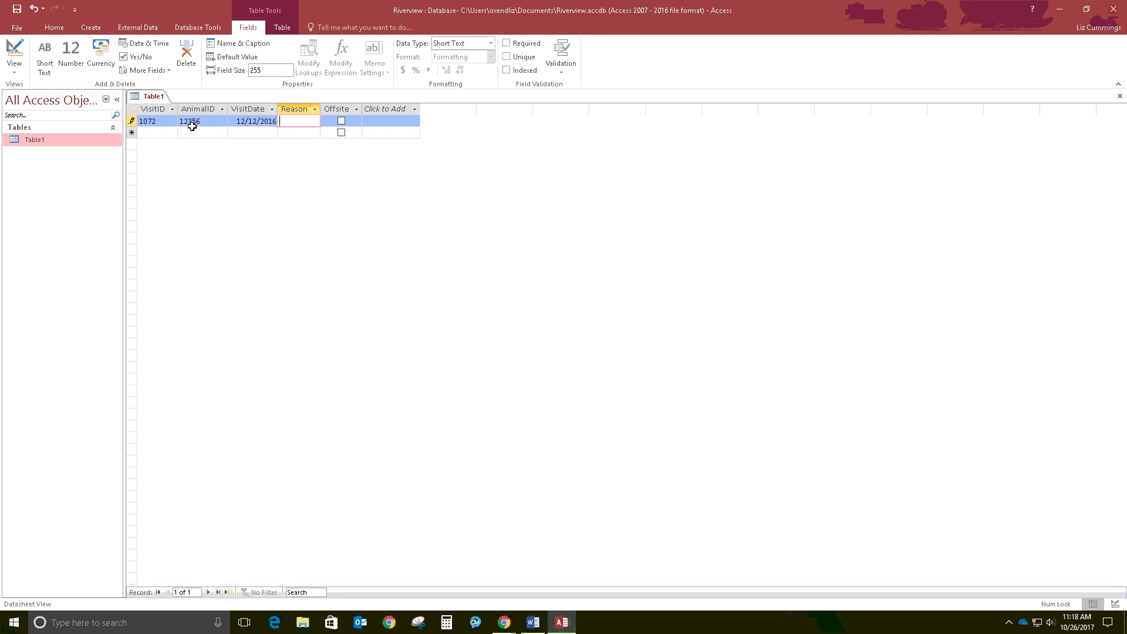
Complete the first record with the reason Vaccinations and mark the visit as offsite
key(Escape)
key(ctrl+z)
text(Va)
text(ccinations)
key(Tab)
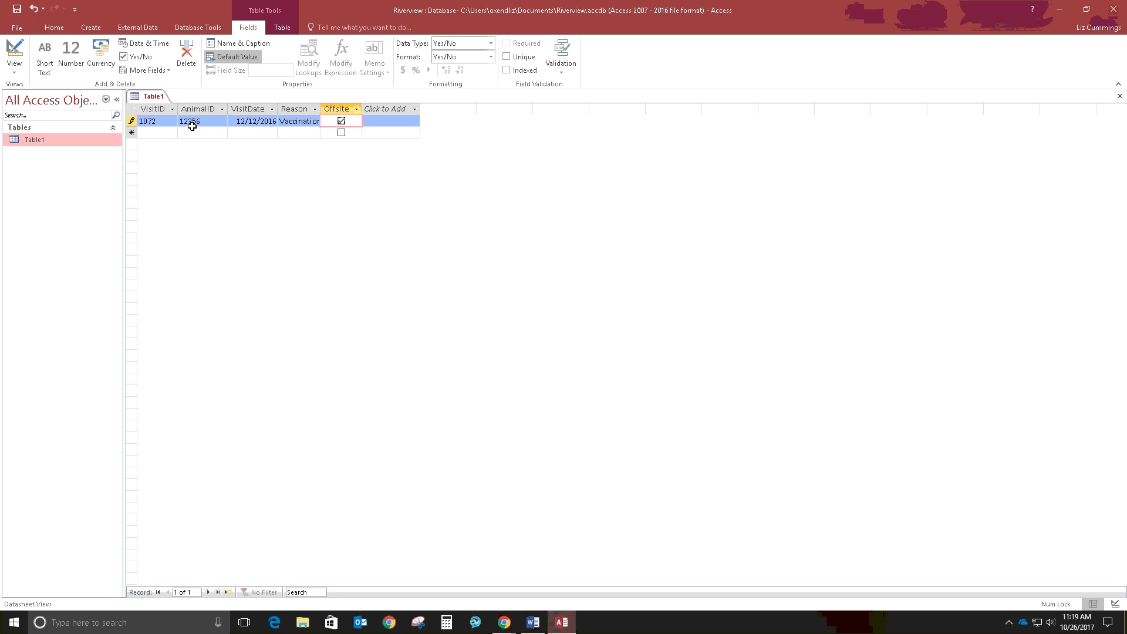
key(Tab)
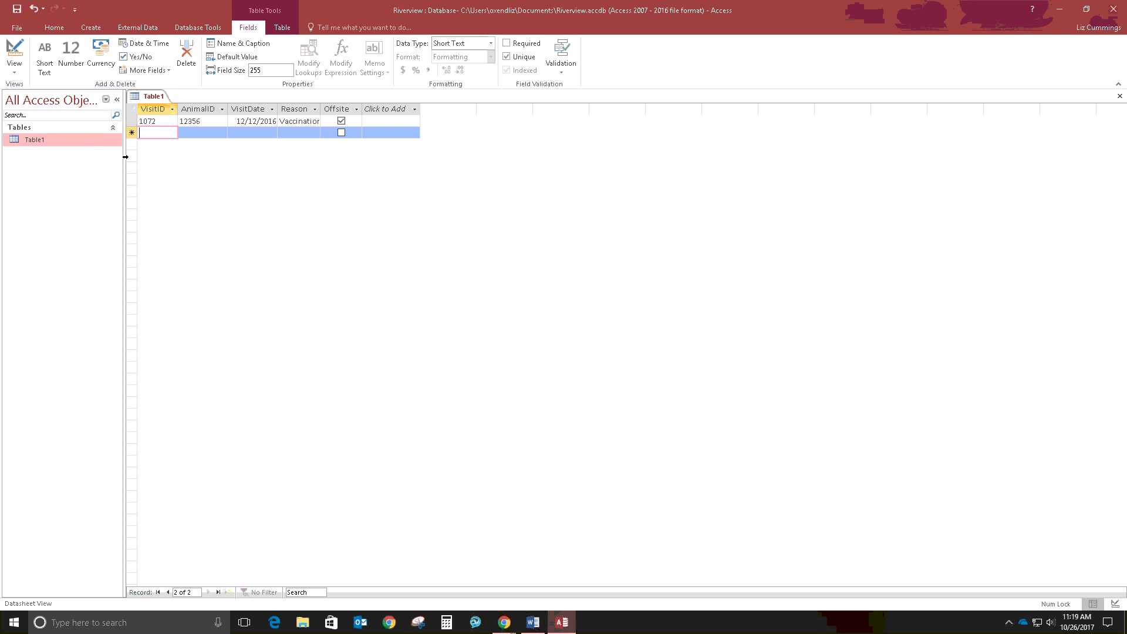
Collapse the Navigation Pane and expand it again
click(118, 103)
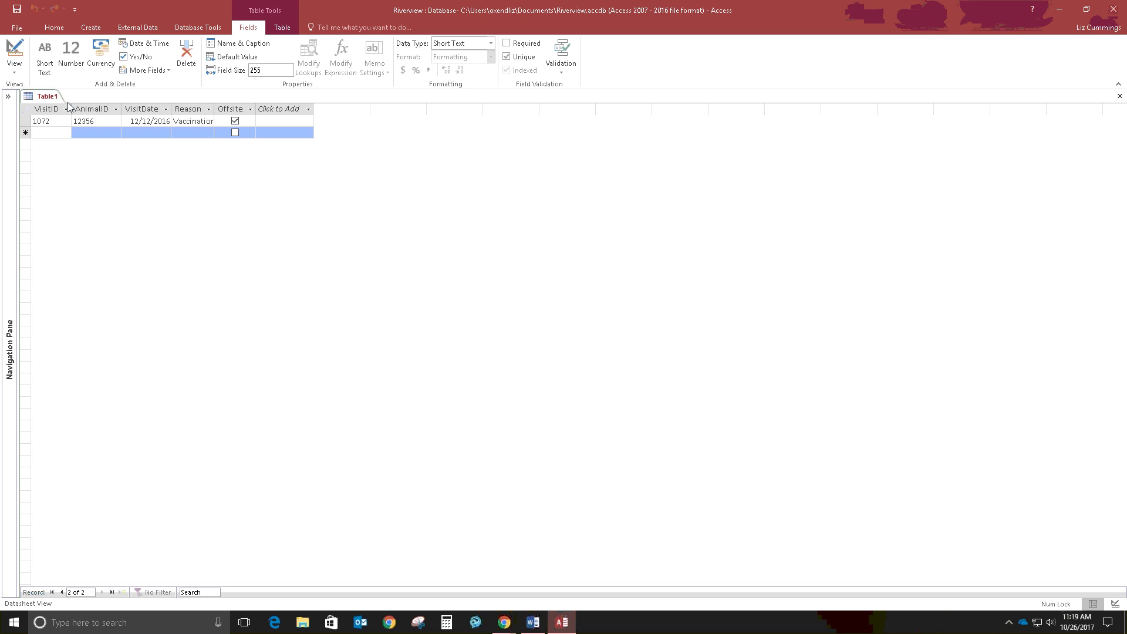
click(9, 98)
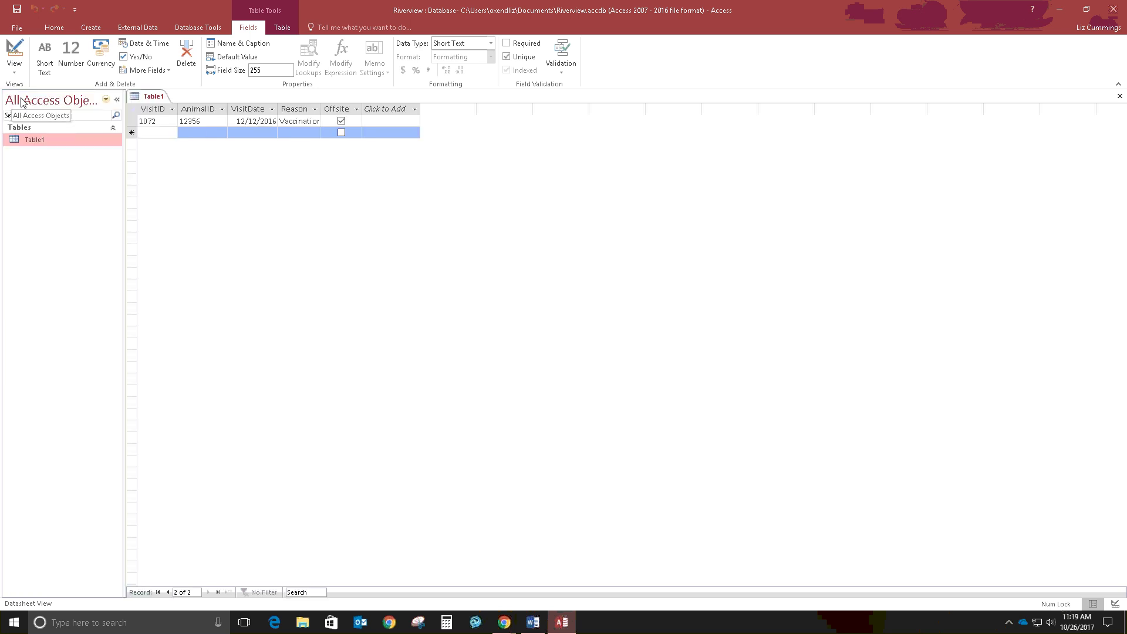
click(116, 102)
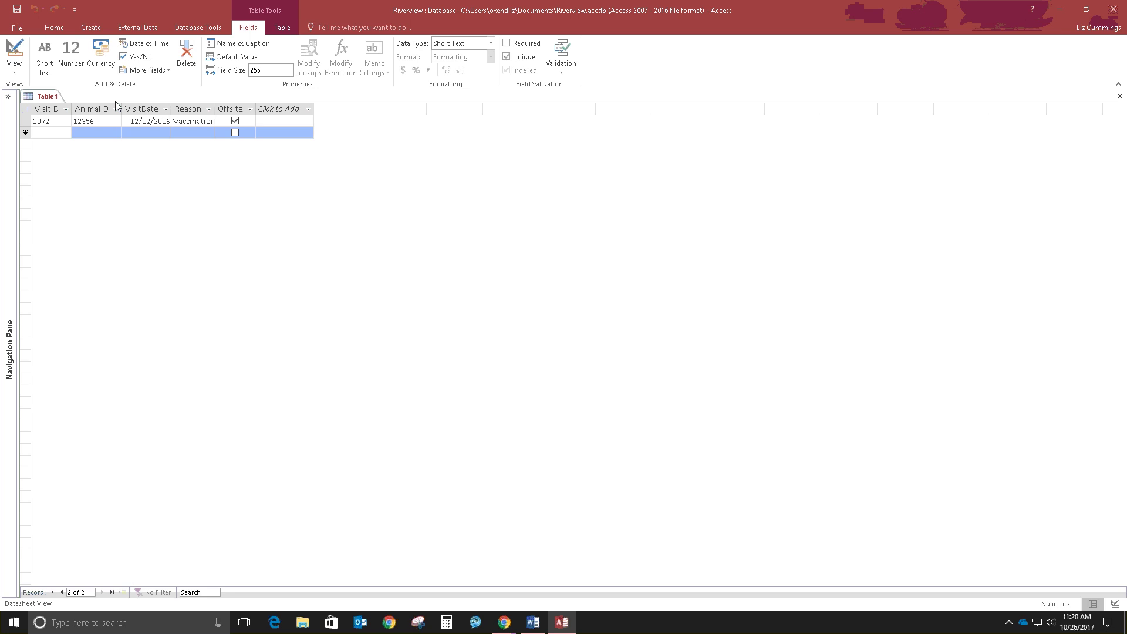
click(8, 97)
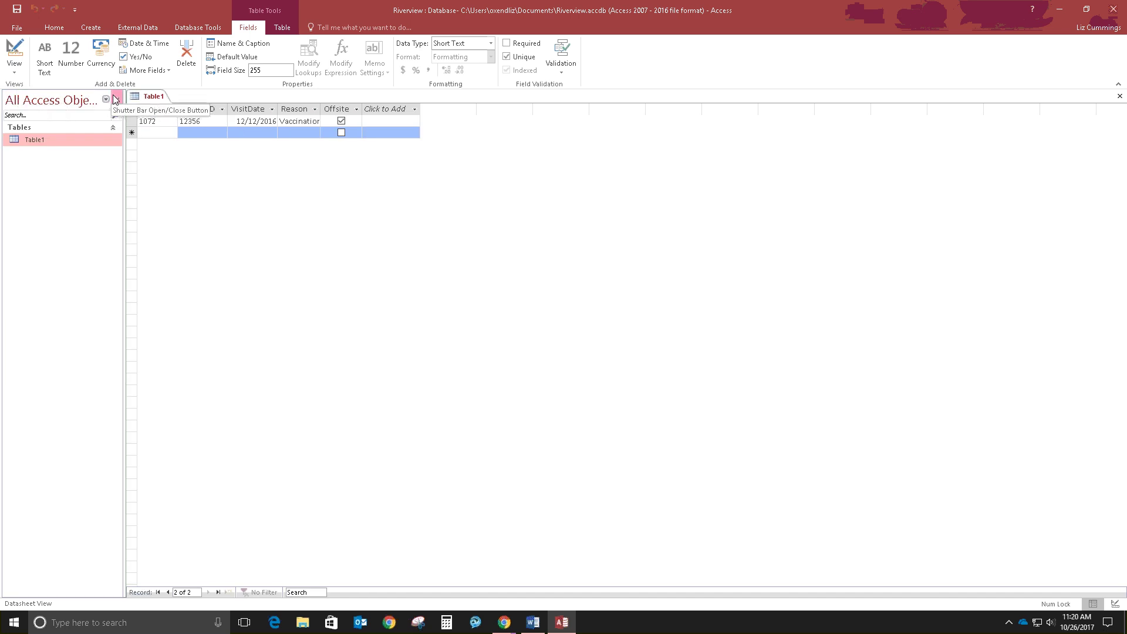
click(117, 99)
click(8, 97)
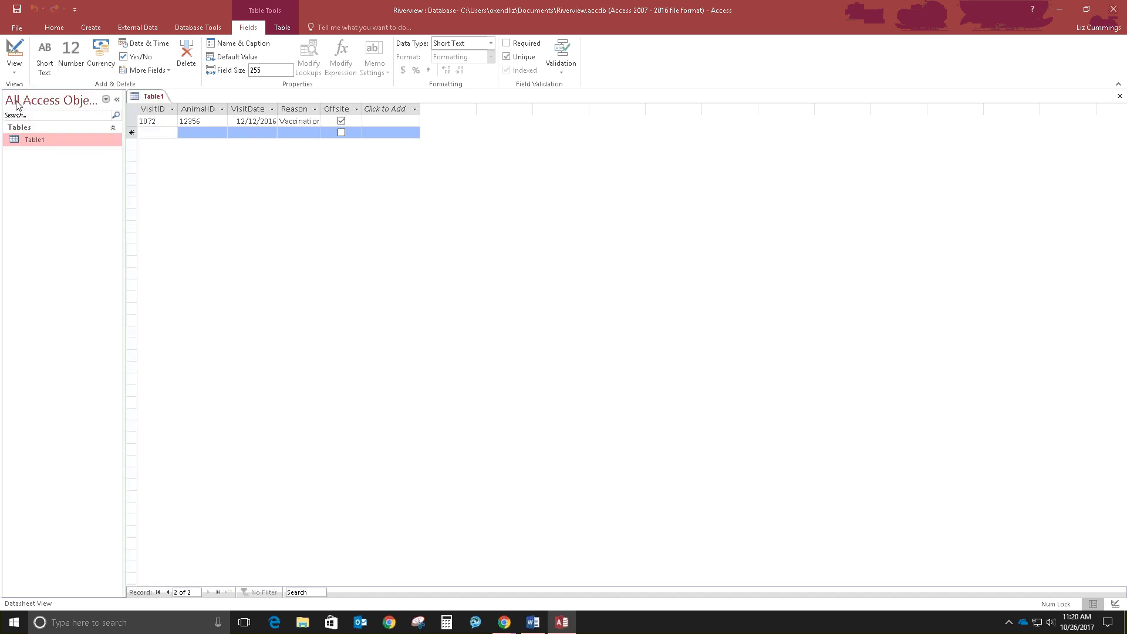
Enter the second record with VisitID 1169, AnimalID 12278, VisitDate 1/20/2017 and reason Spaying, leaving Offsite unmarked
click(147, 134)
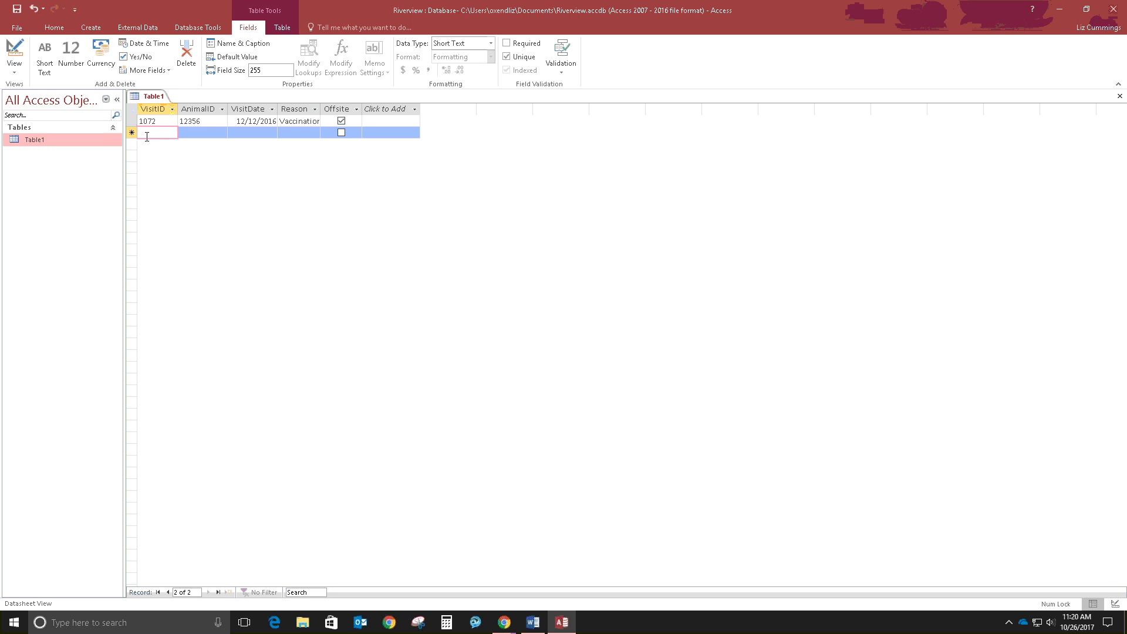
text(1169)
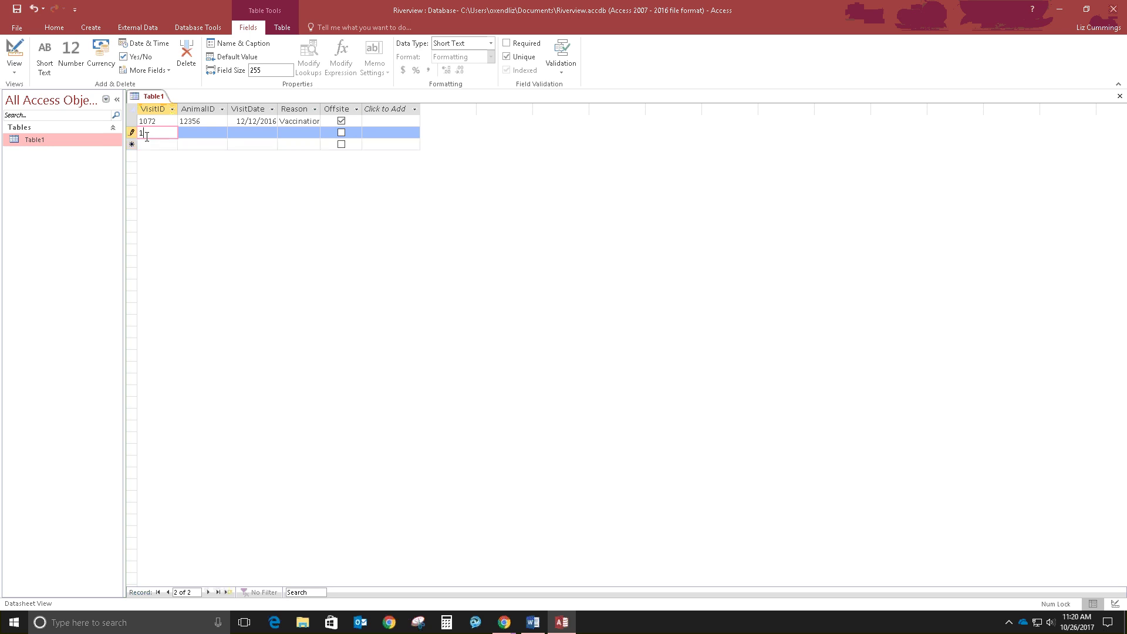
key(Tab)
text(12278)
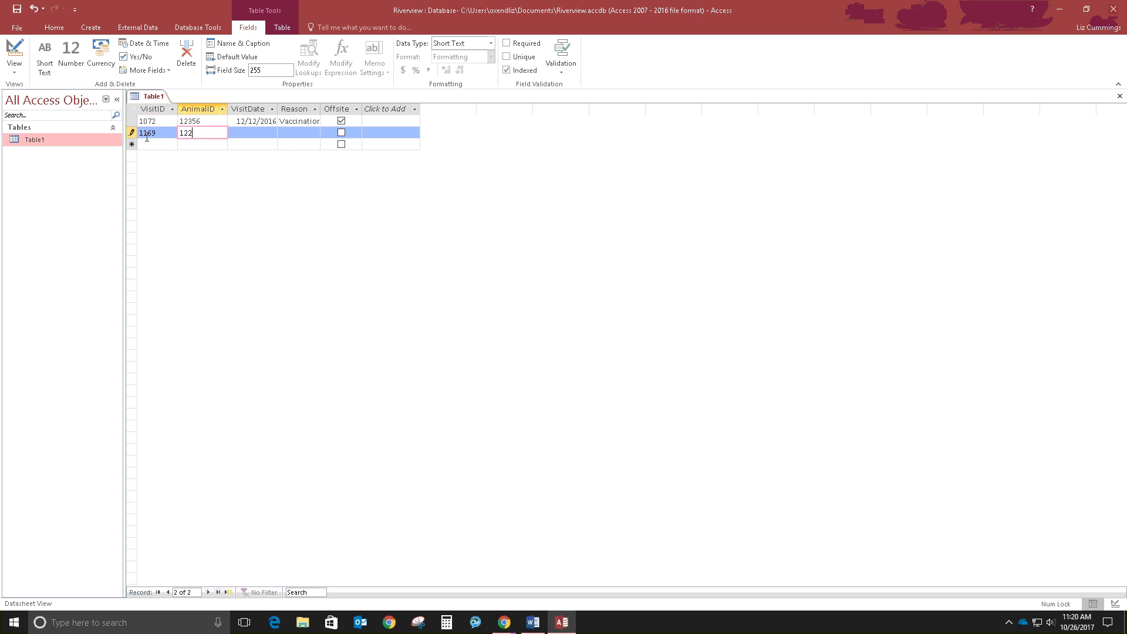
key(Tab)
text(1/20/2017)
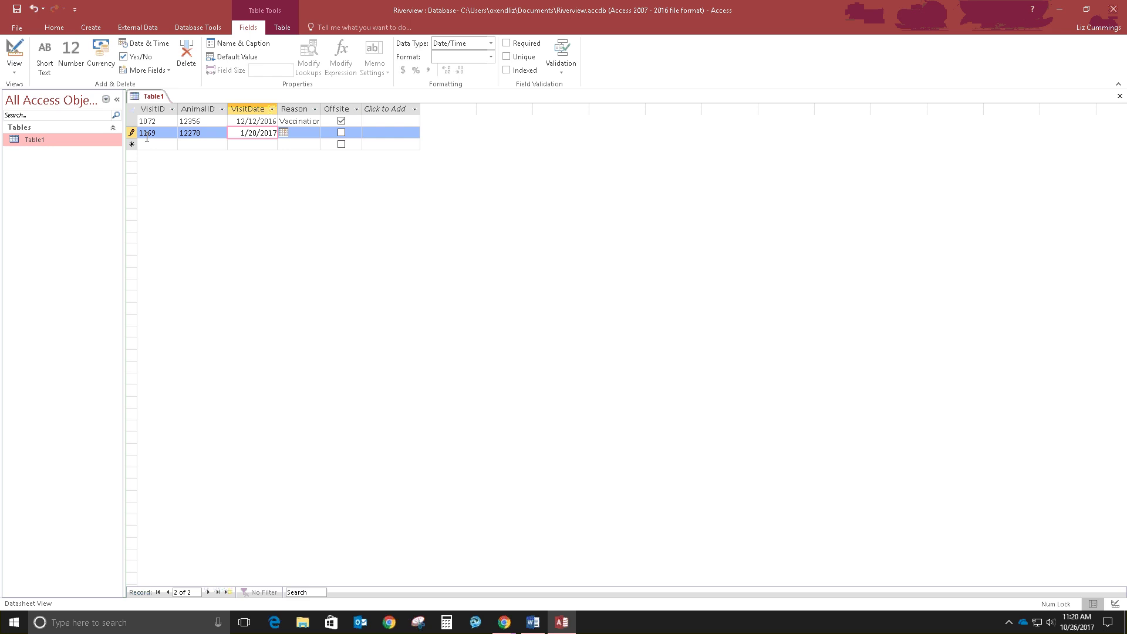
key(Tab)
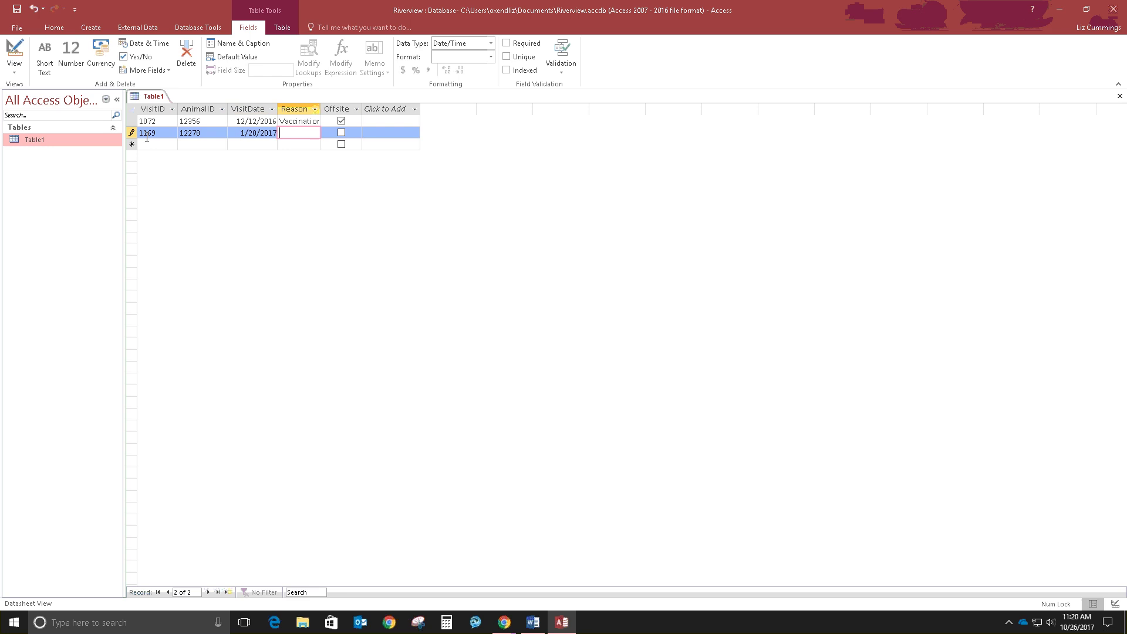
text(Spaying)
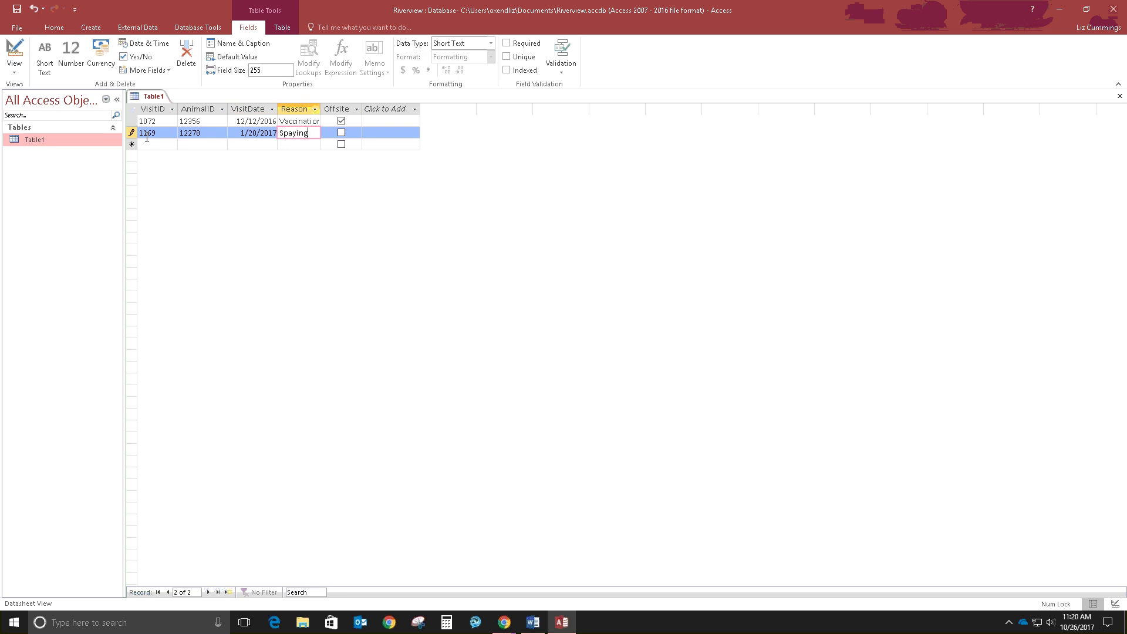
key(Tab)
key(Tab)
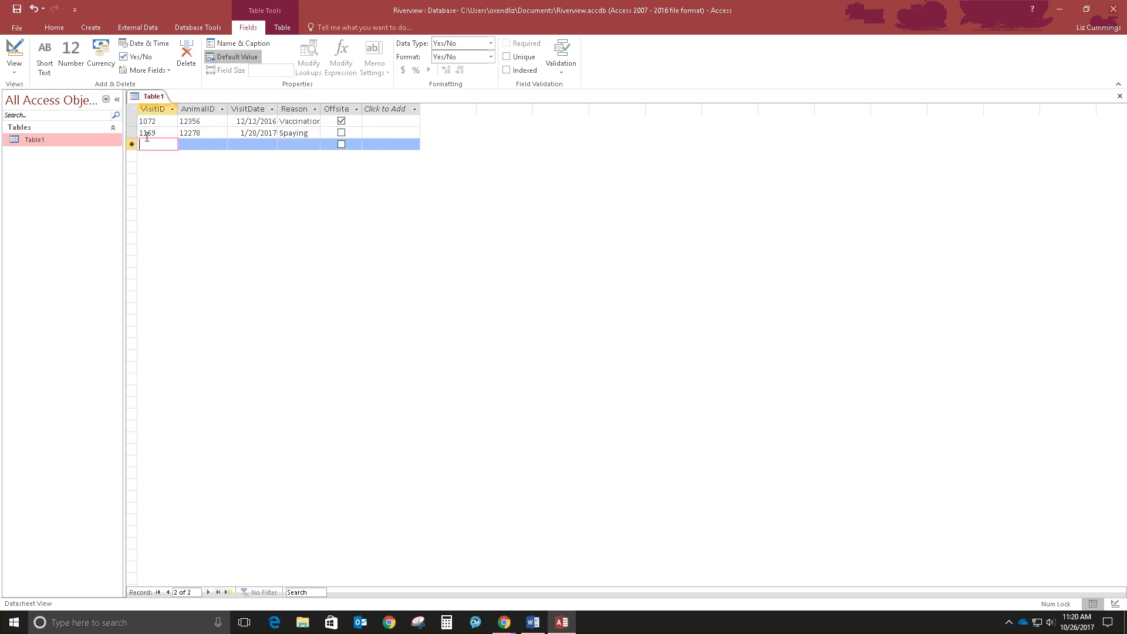
Enter the third record with VisitID 1184, AnimalID 12443, VisitDate 1/25/2017 and reason Neutering, leaving Offsite unmarked
text(1184)
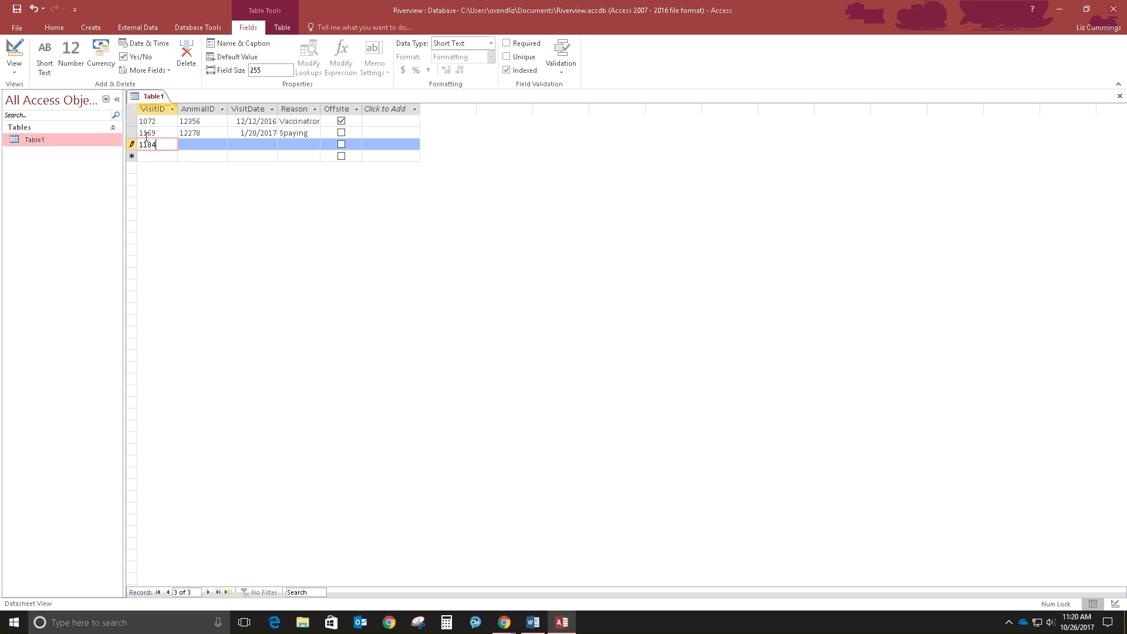
key(Tab)
text(12)
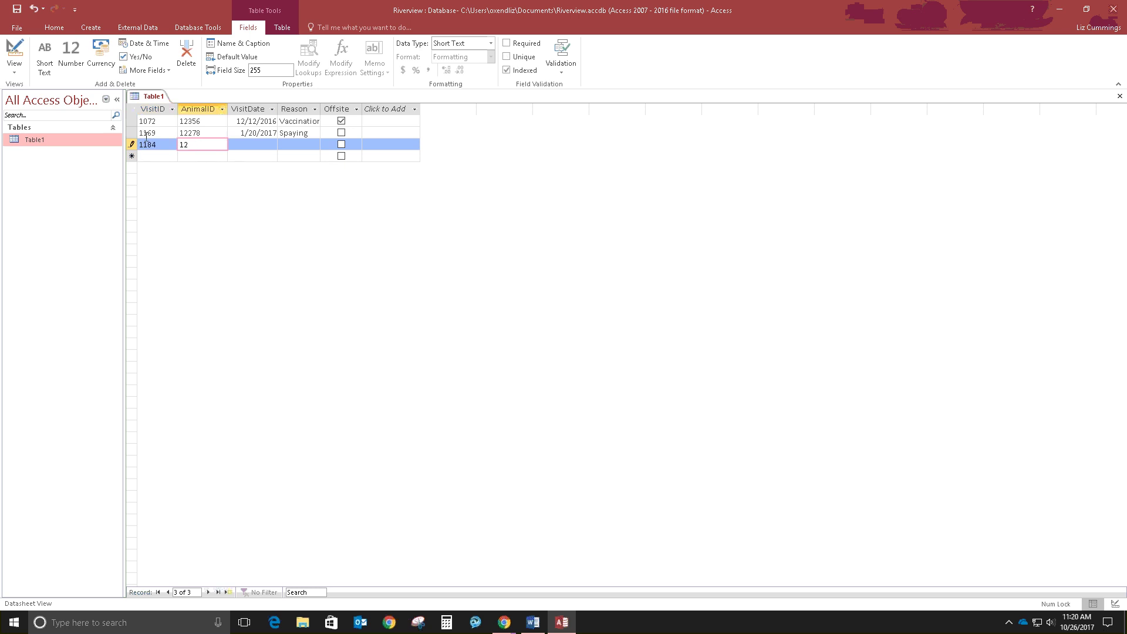
text(443)
key(Tab)
text(1/2)
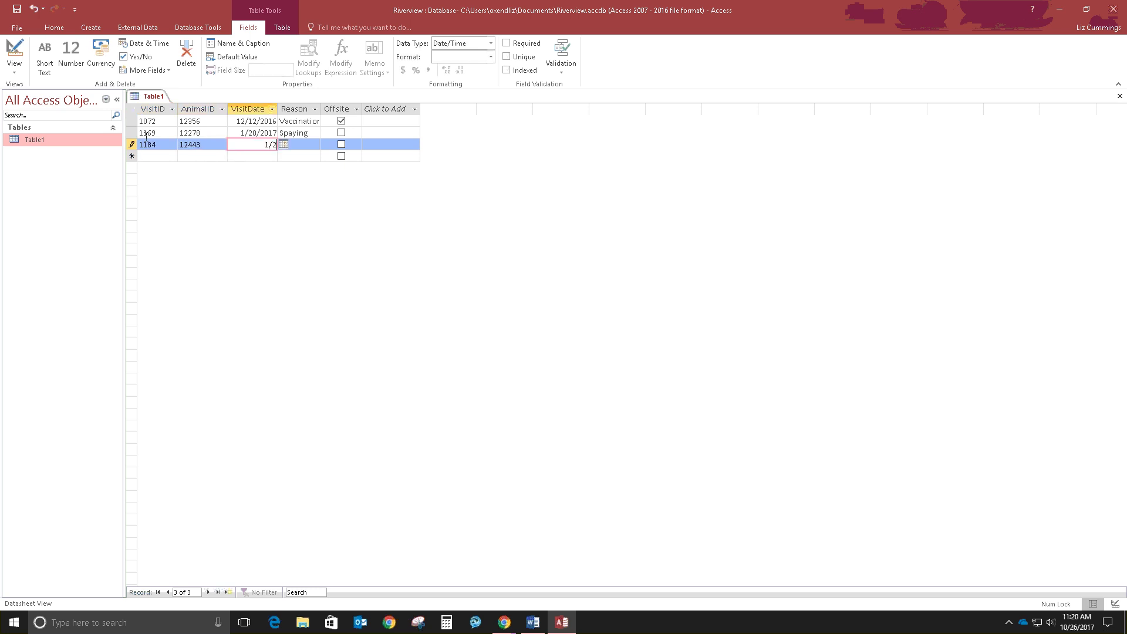
text(5/2017)
key(Tab)
text(N)
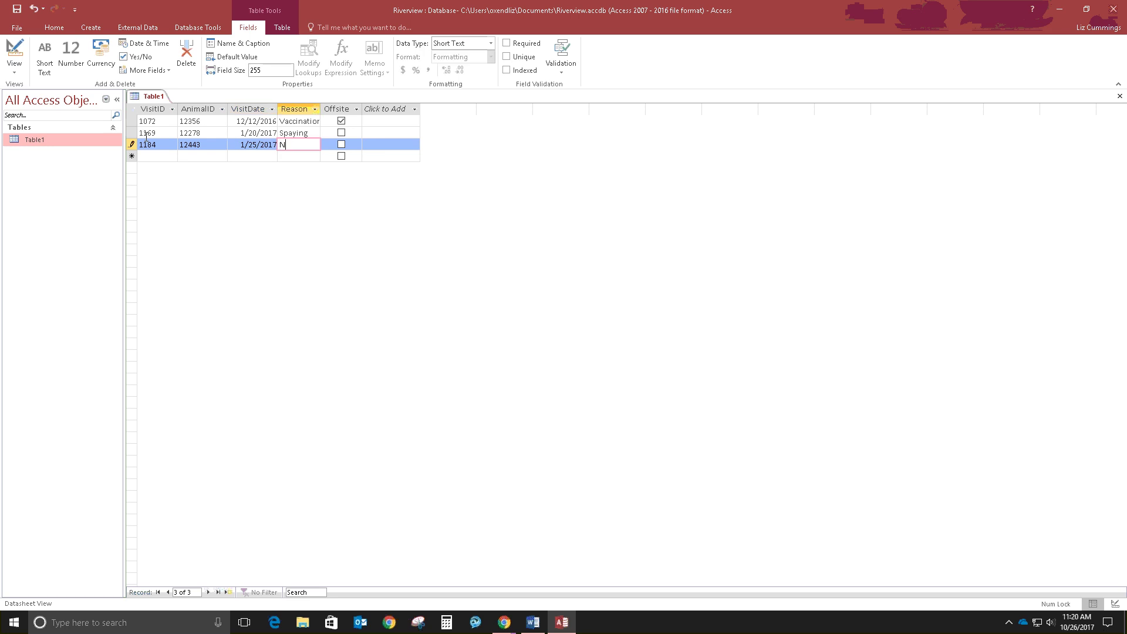
text(eutering)
key(Tab)
key(Tab)
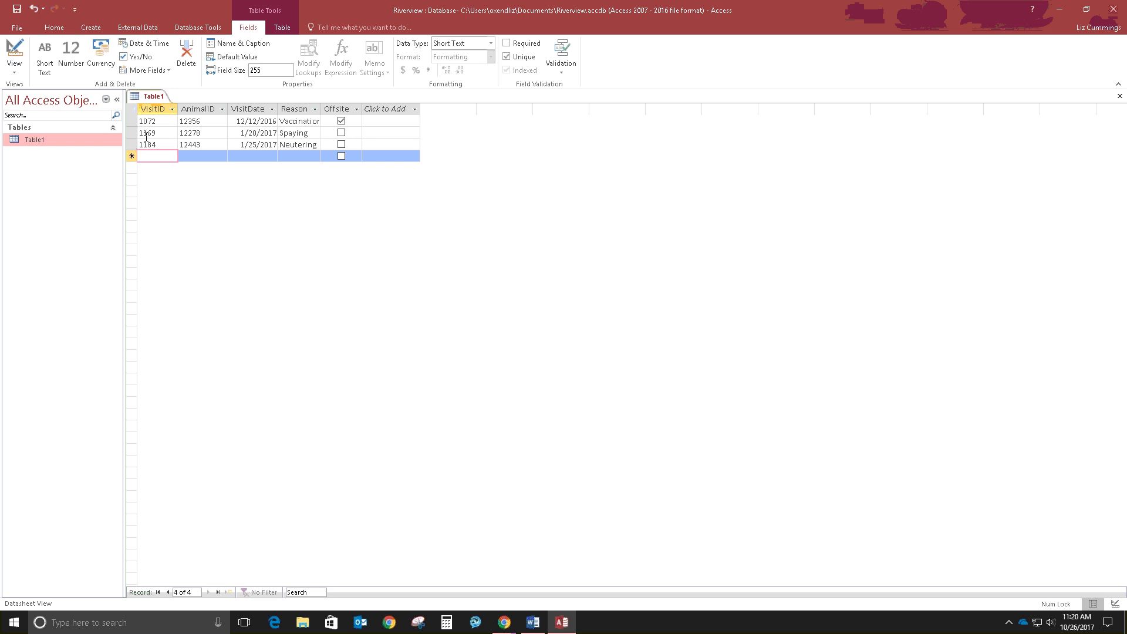
Enter the fourth record with VisitID 1016, AnimalID 12345, VisitDate 11/18/2016 and reason Vaccinations, marking Offsite
text(1016)
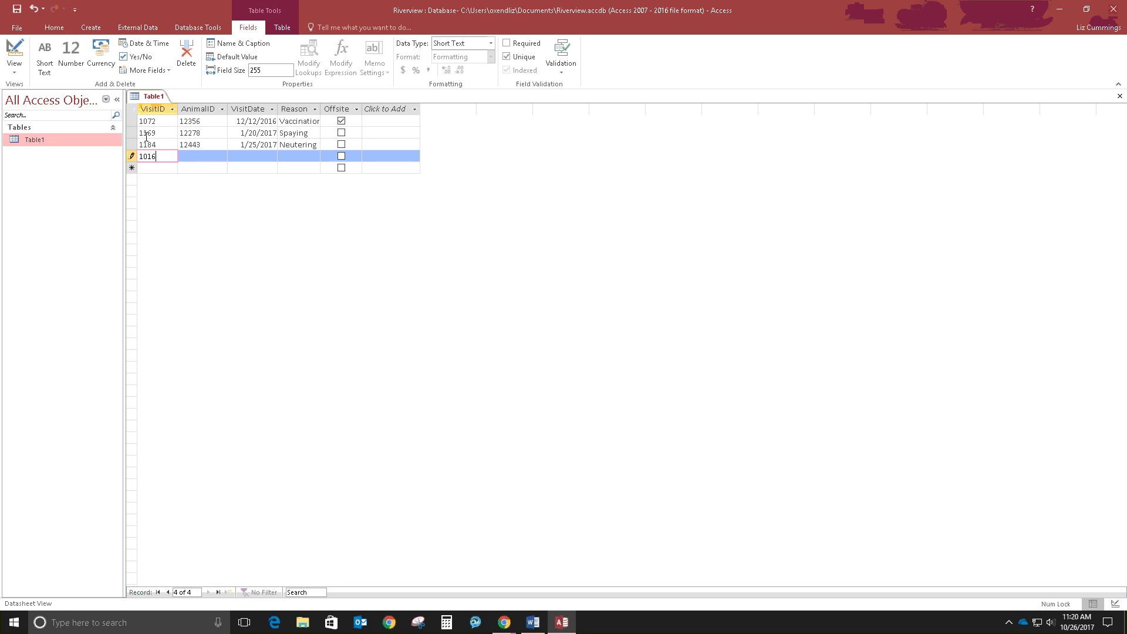
key(Tab)
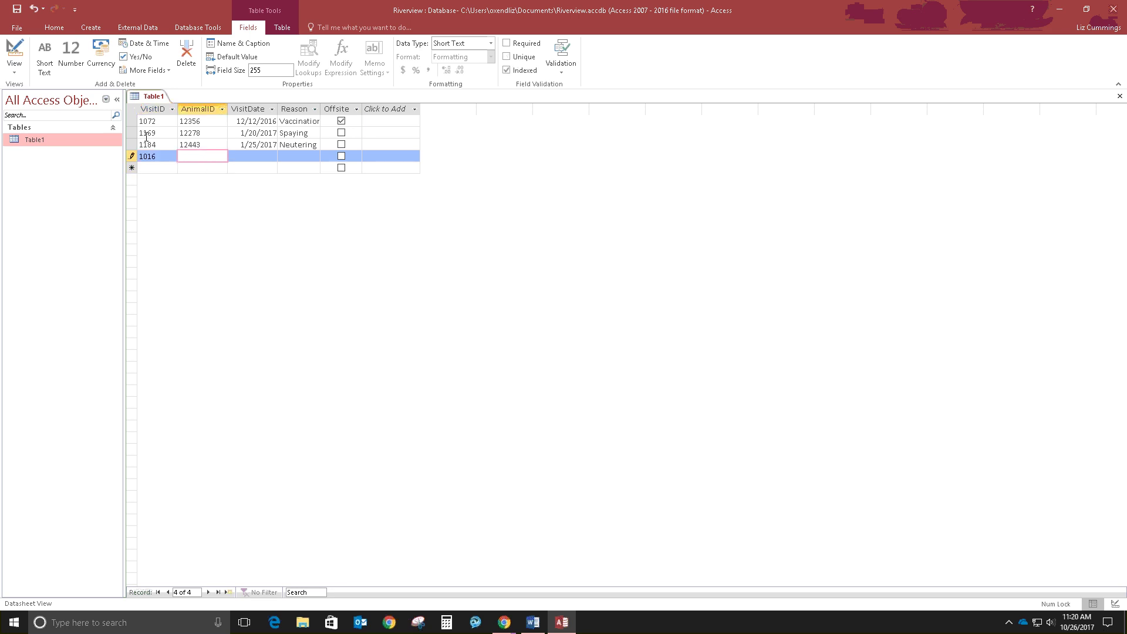
text(12345)
key(Tab)
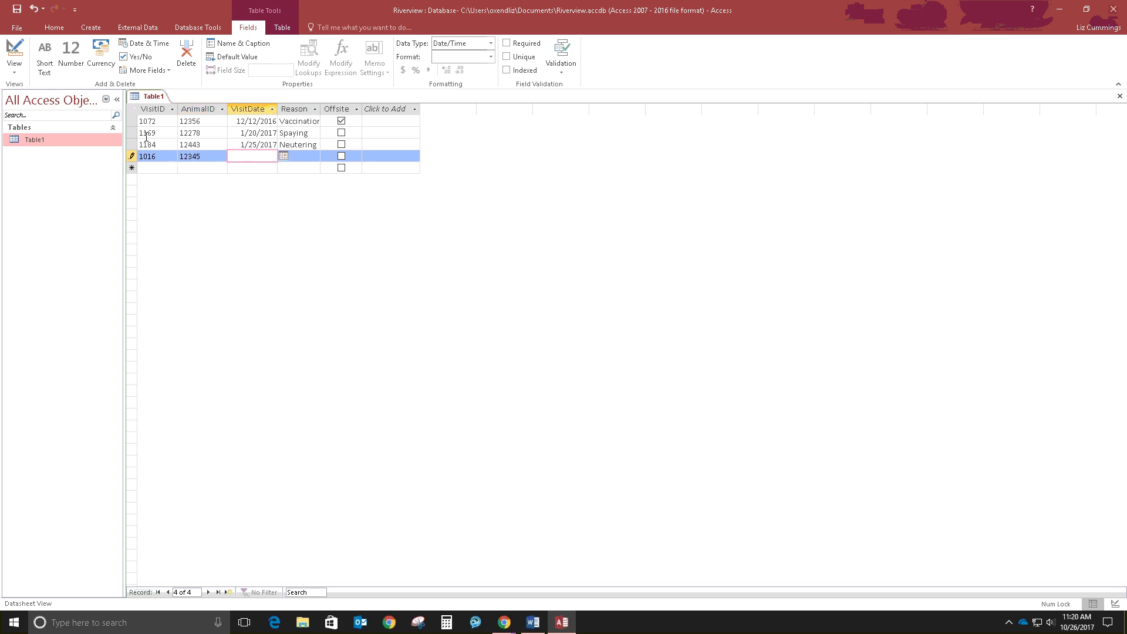
text(11/18/2016)
key(Tab)
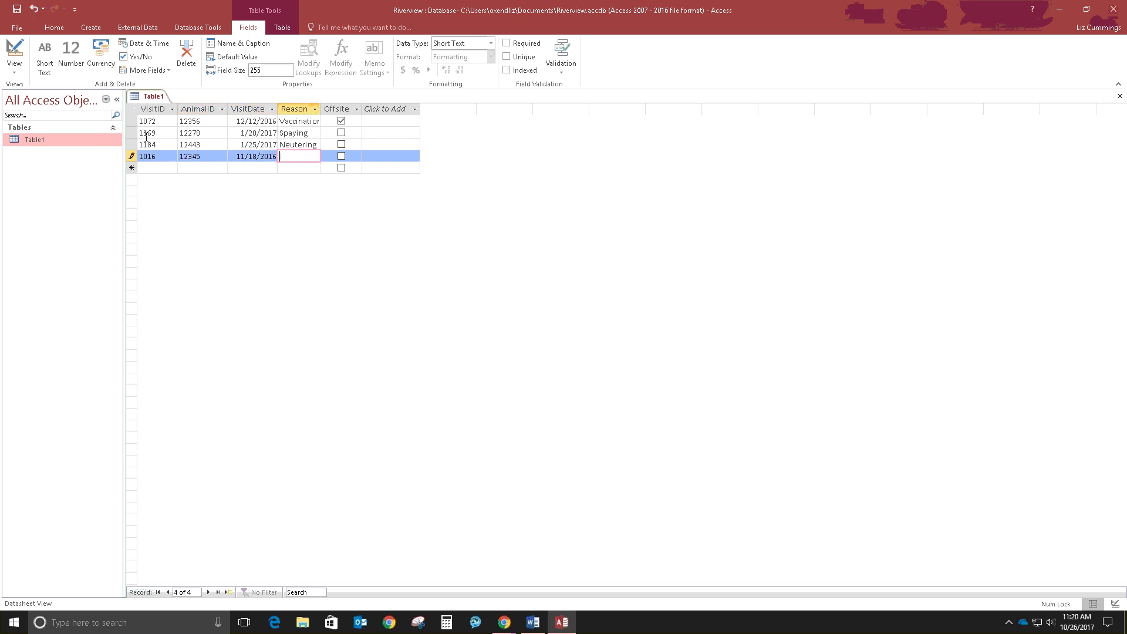
text(Vacc)
text(inations)
key(Tab)
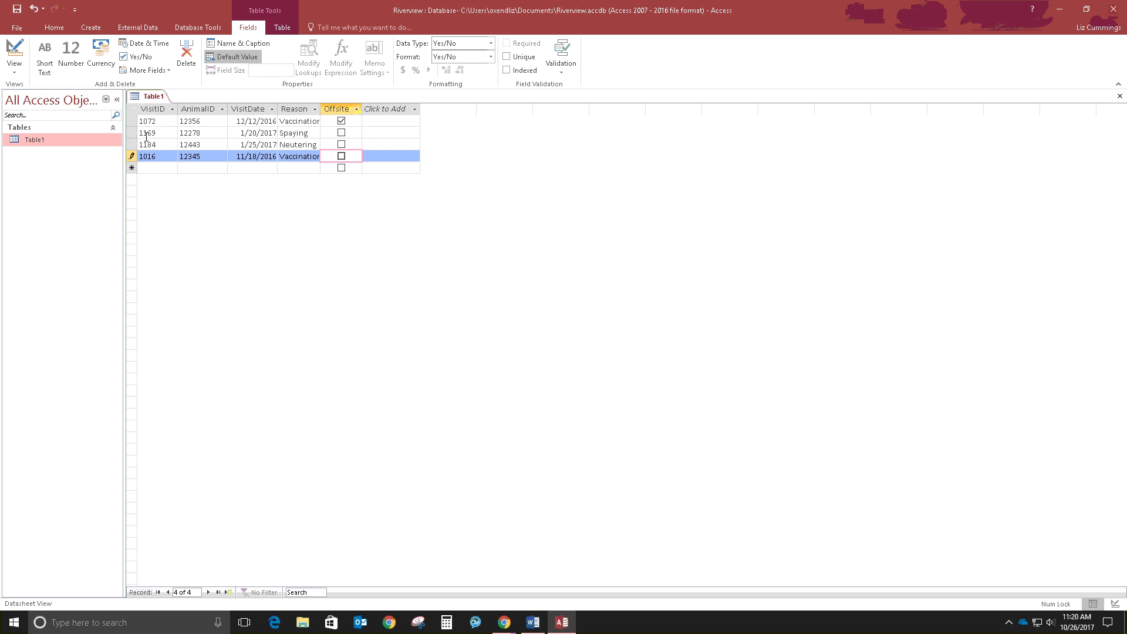
key(Tab)
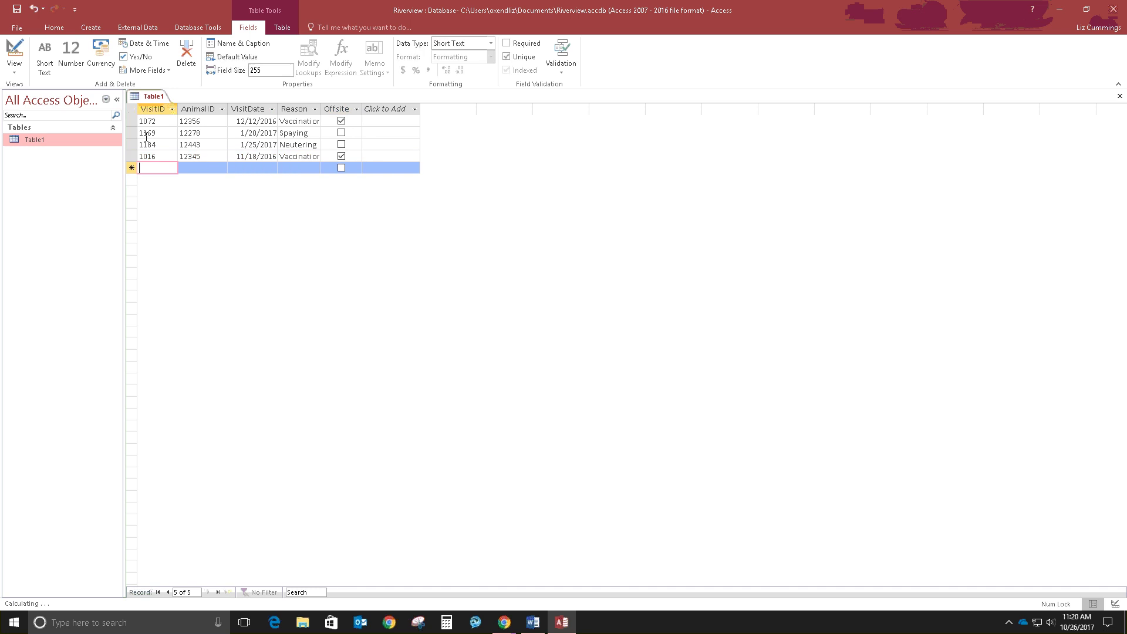
Enter the fifth record with VisitID 1196, AnimalID 12455, VisitDate 2/1/2017 and reason Vaccinations, leaving Offsite unmarked
text(11)
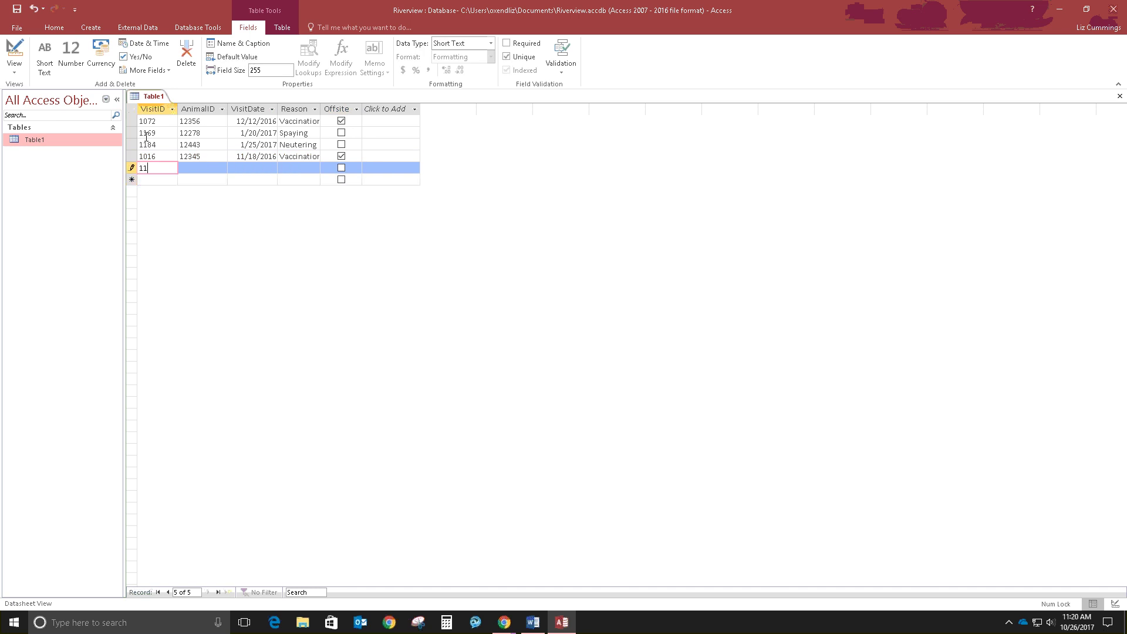
text(96)
key(Tab)
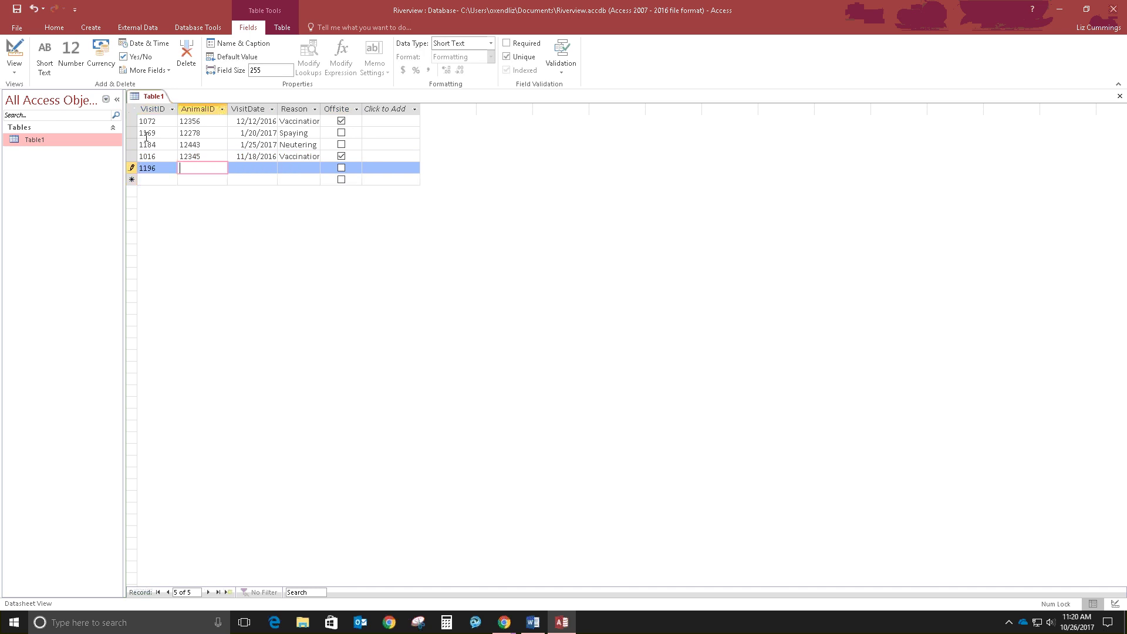
text(12455)
key(Tab)
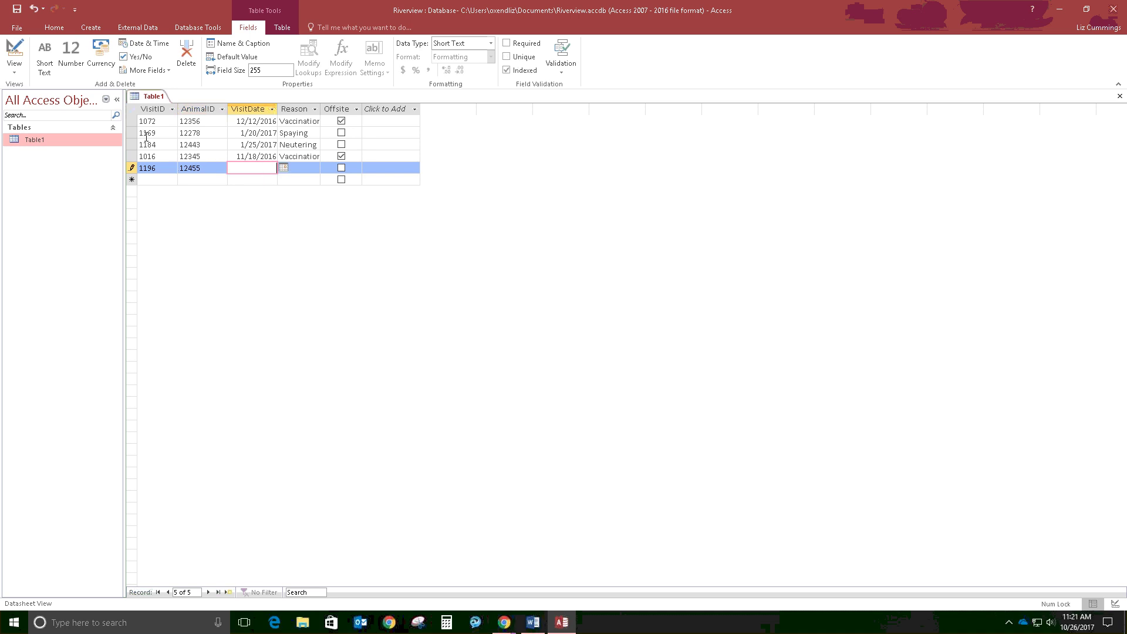
text(2/1/2017)
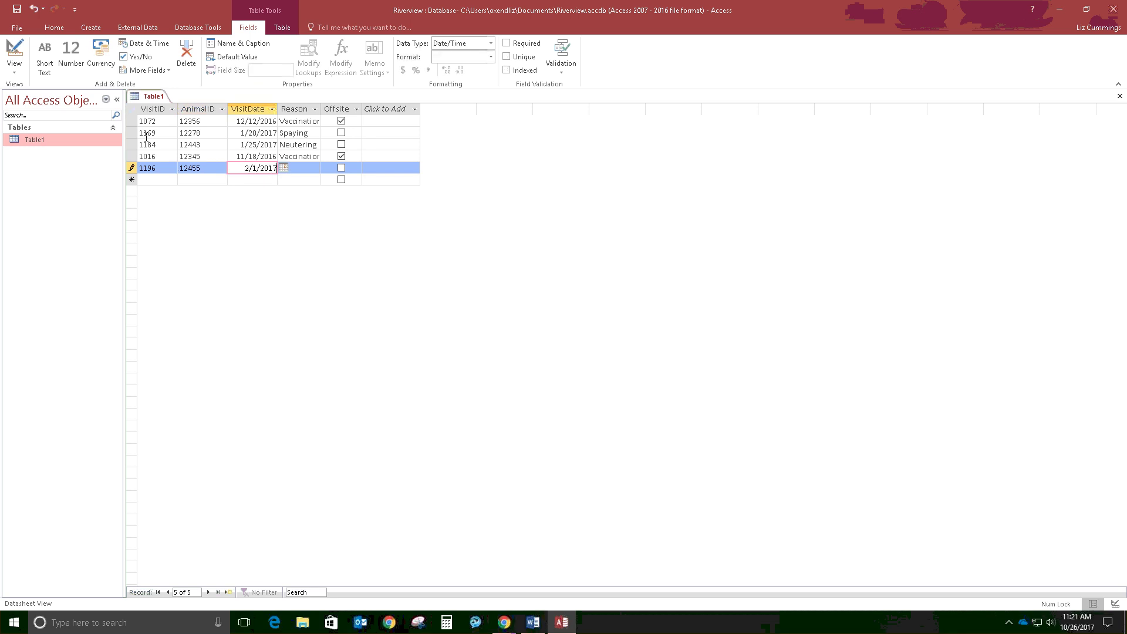
key(Tab)
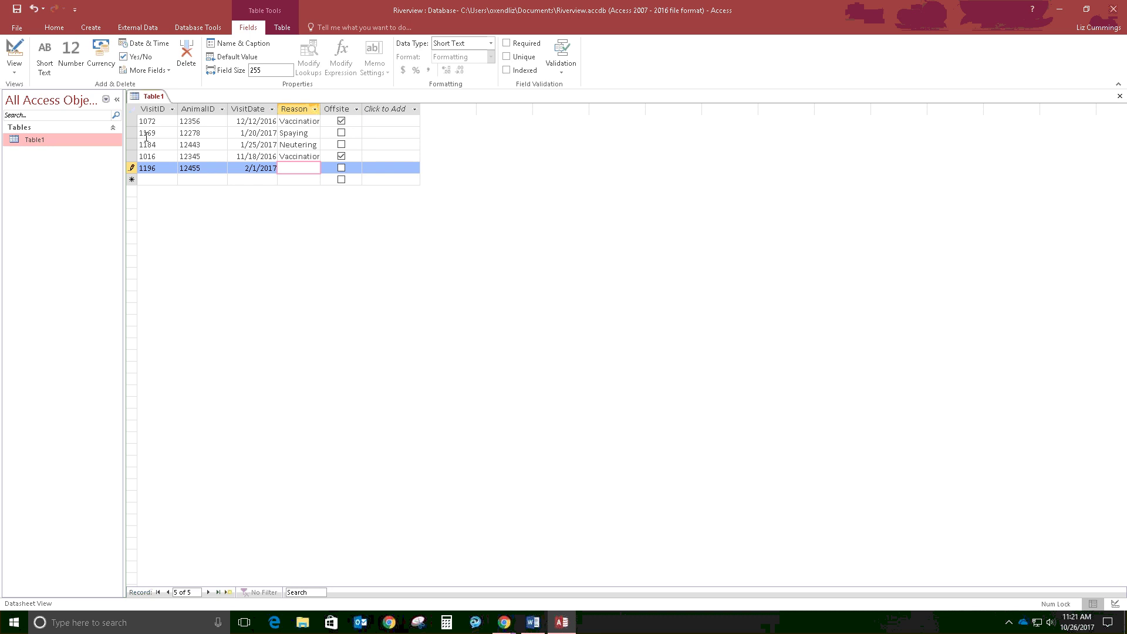
text(Vaccination)
key(Tab)
key(Tab)
key(shift+Tab)
key(shift+Tab)
key(Delete)
key(Escape)
key(Tab)
key(Tab)
Enter the sixth record with VisitID 1098, AnimalID 12296, VisitDate 1/3/2017 and reason Declawing, leaving Offsite unmarked
text(1)
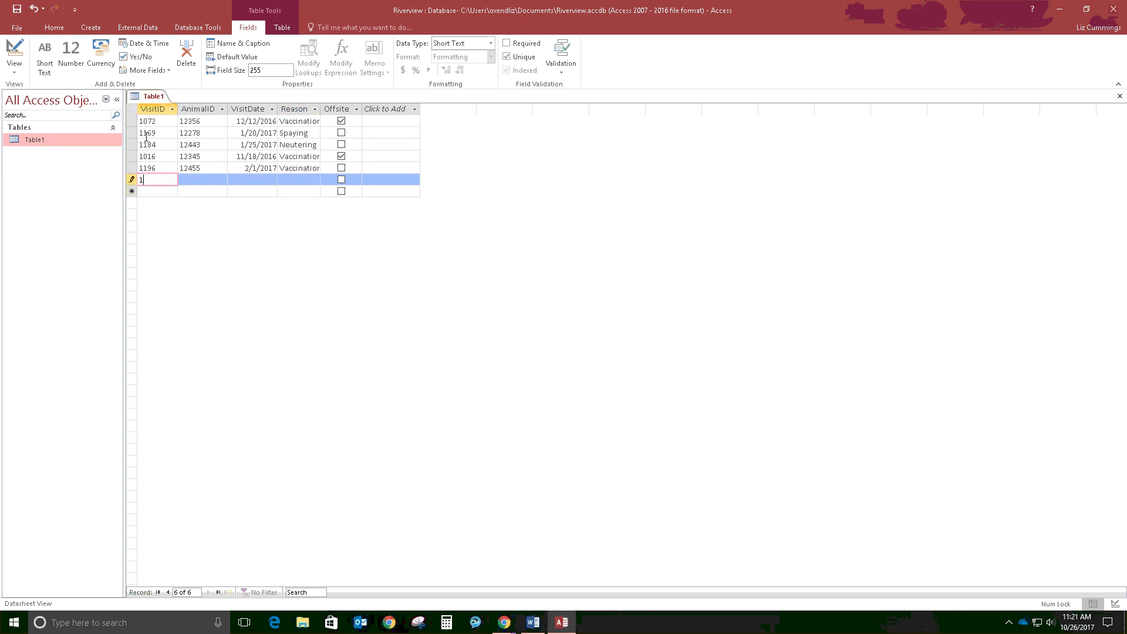
text(098)
key(Tab)
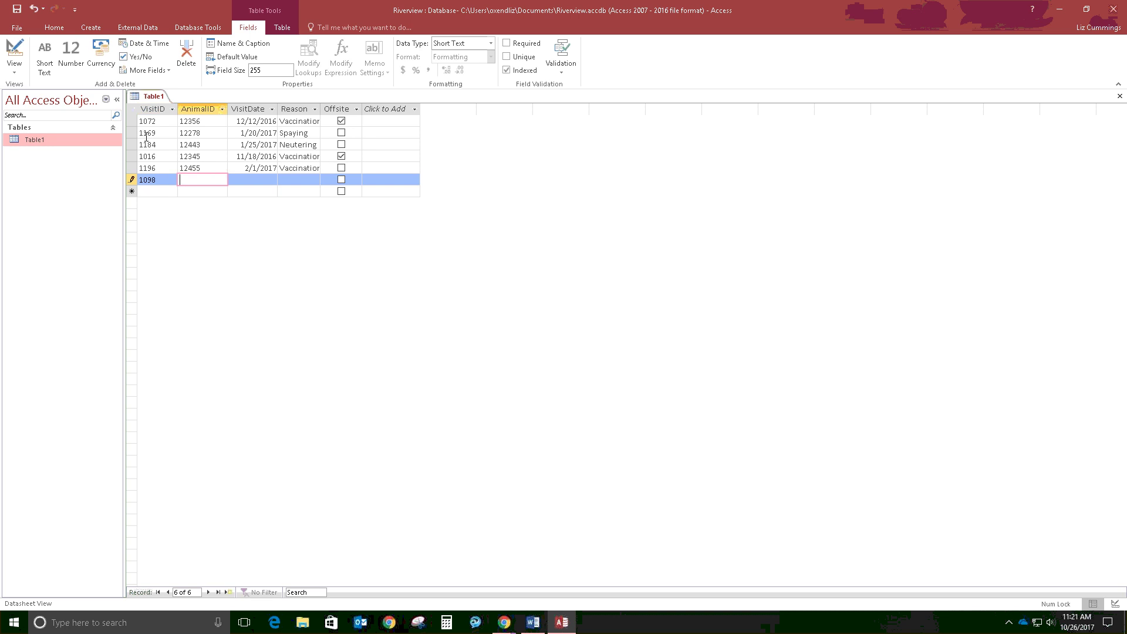
text(12296)
key(Tab)
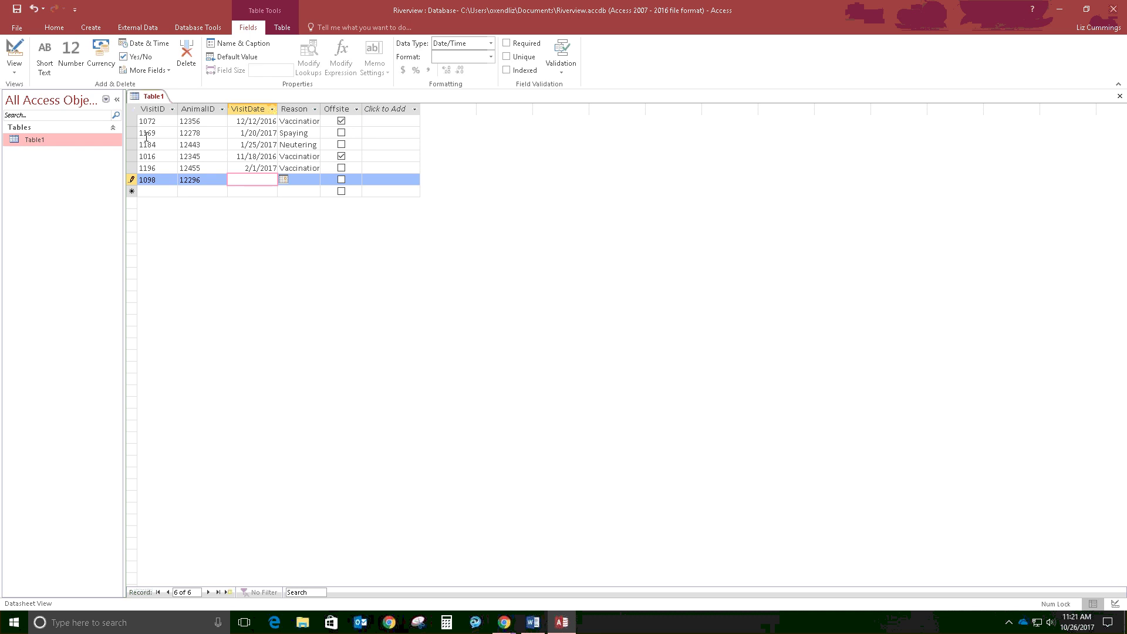
text(1/3/2017)
key(Tab)
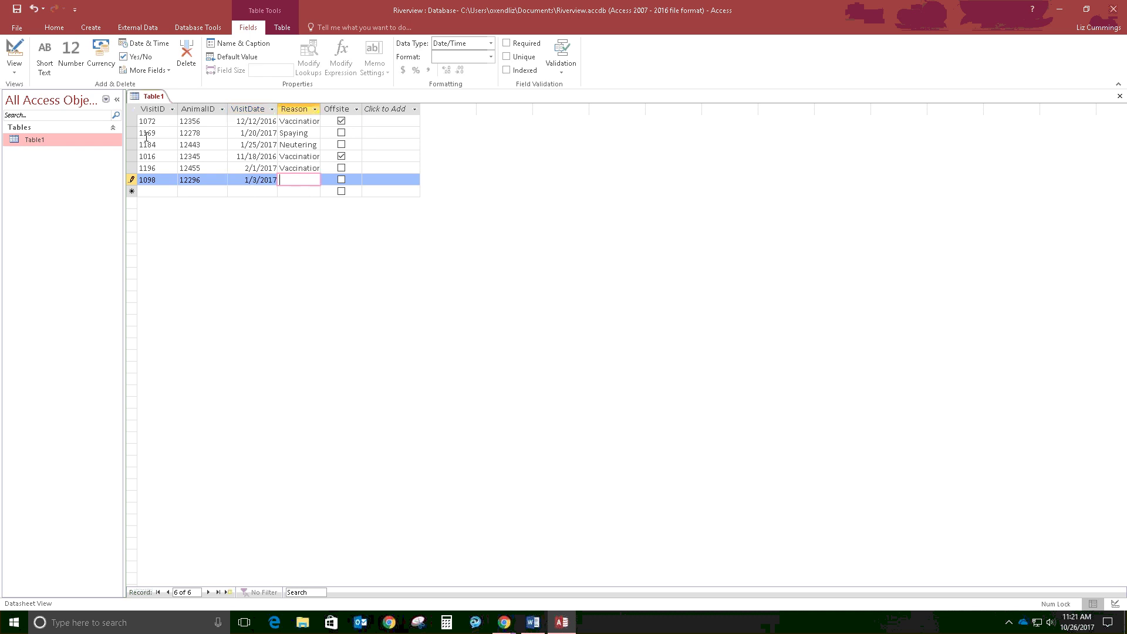
text(Decla)
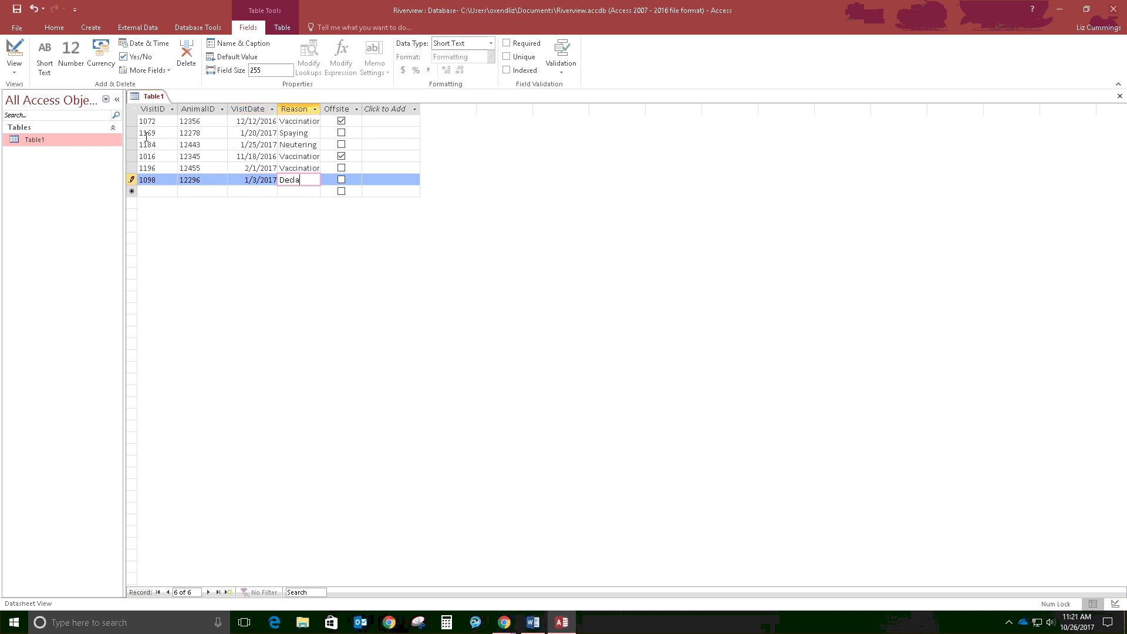
text(wing)
key(Tab)
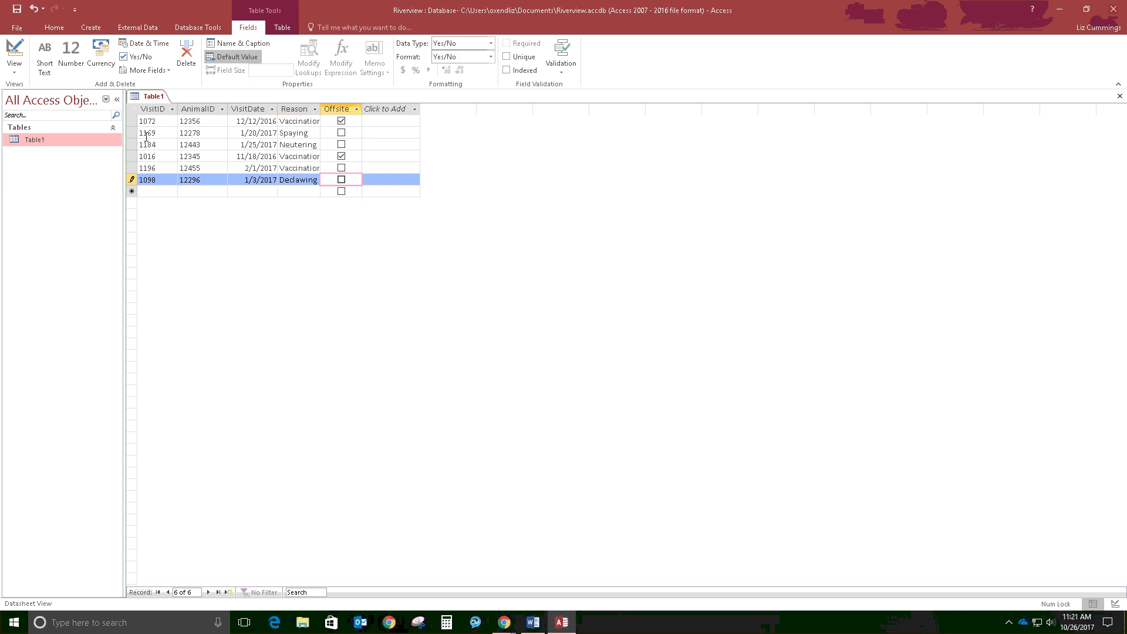
key(Tab)
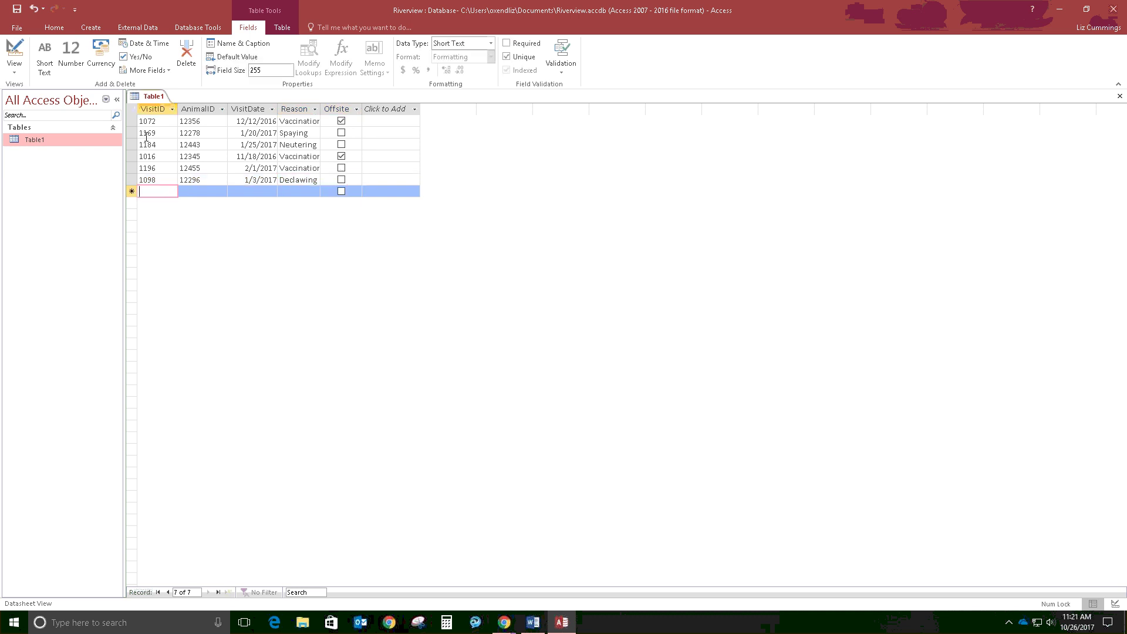
Enter the seventh record with VisitID 1178, AnimalID 12362, VisitDate 1/24/2017 and reason Injured leg and hoof, marking Offsite
text(1178)
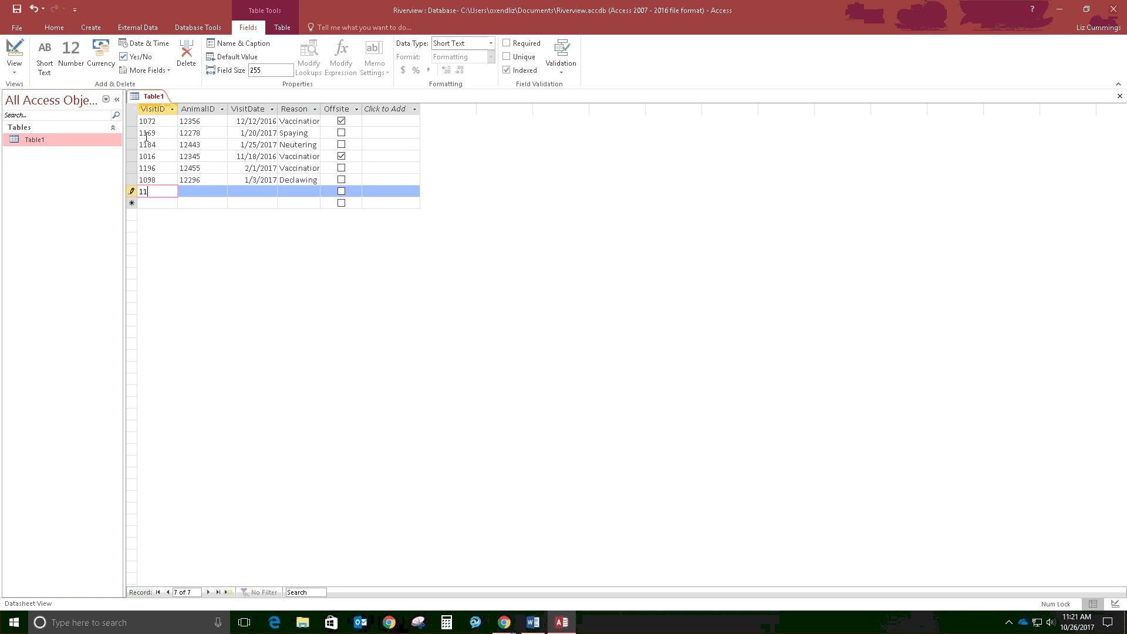
key(Tab)
text(12362)
key(Tab)
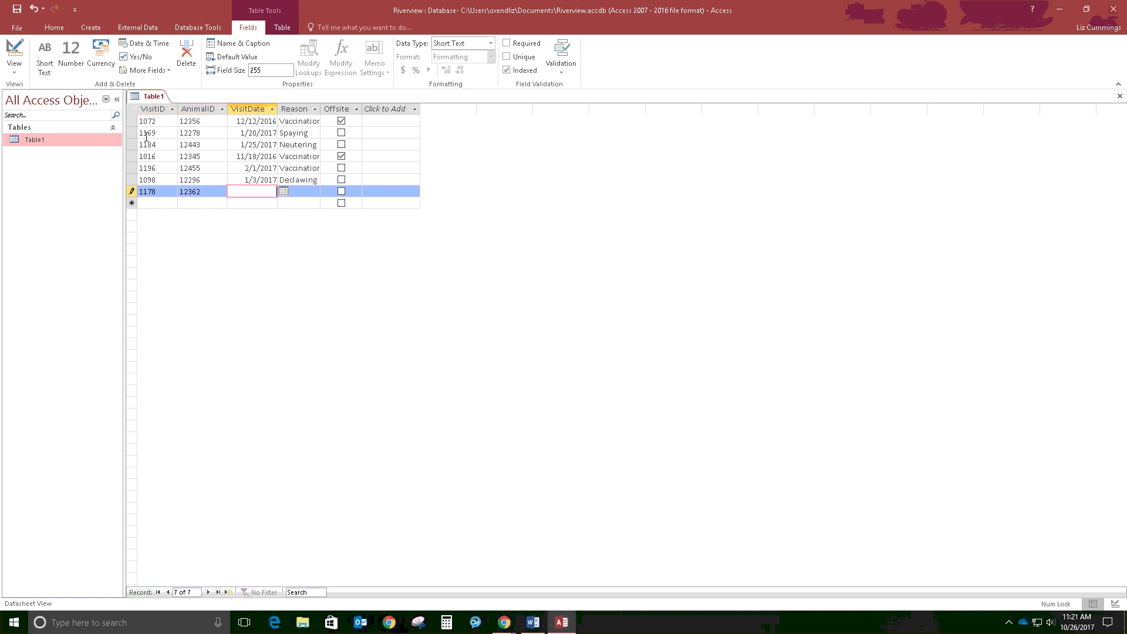
text(1/24/2017)
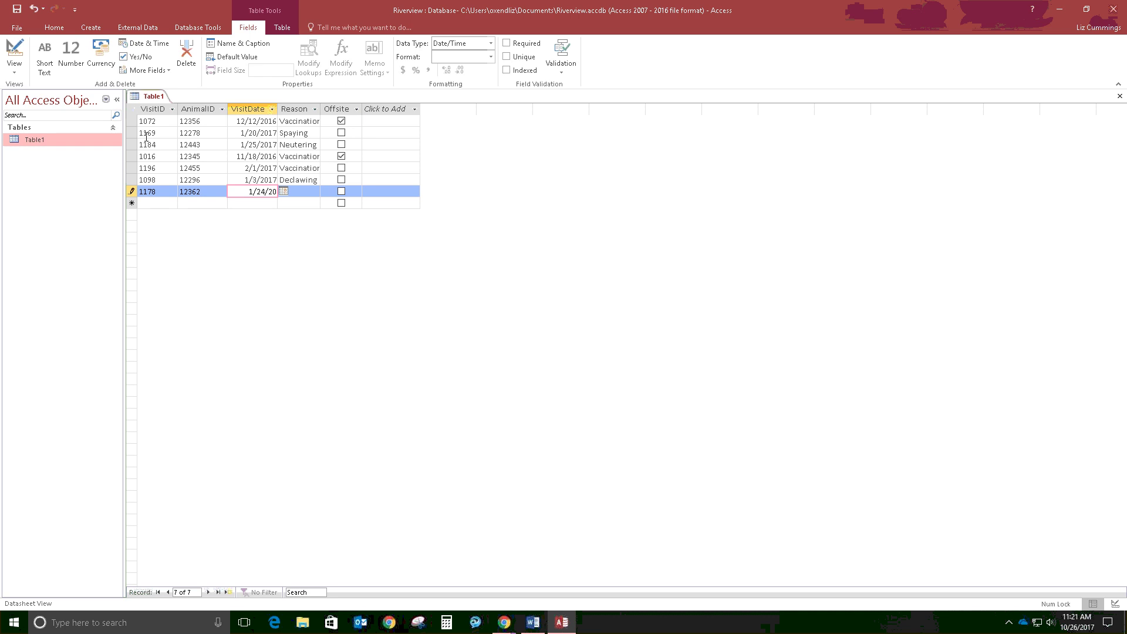
key(Tab)
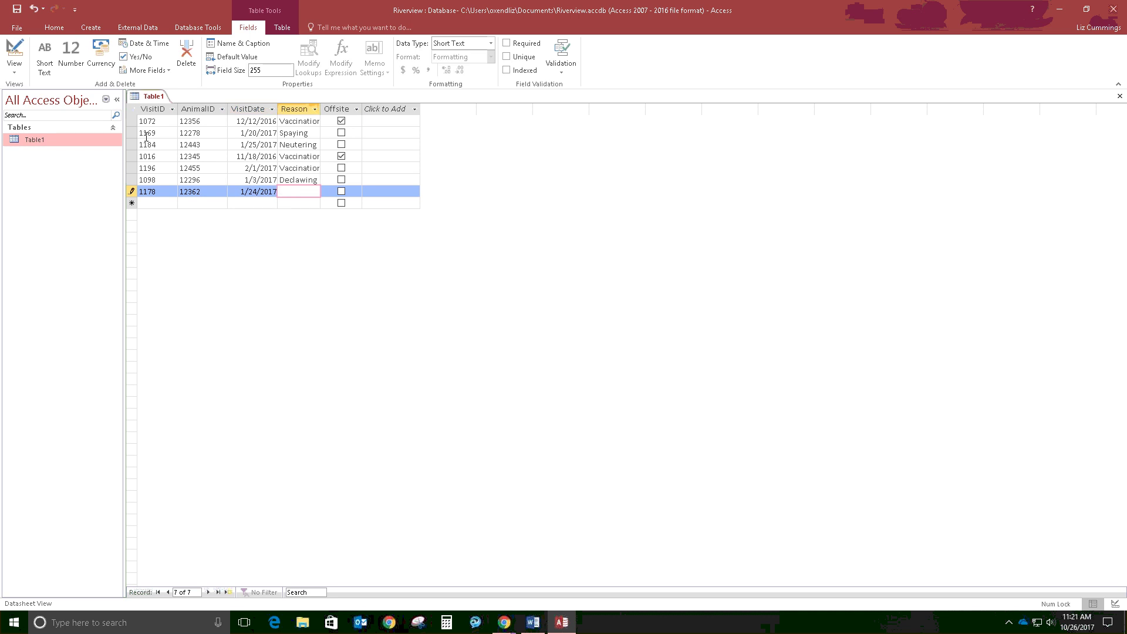
text(Injured leg and)
key(Tab)
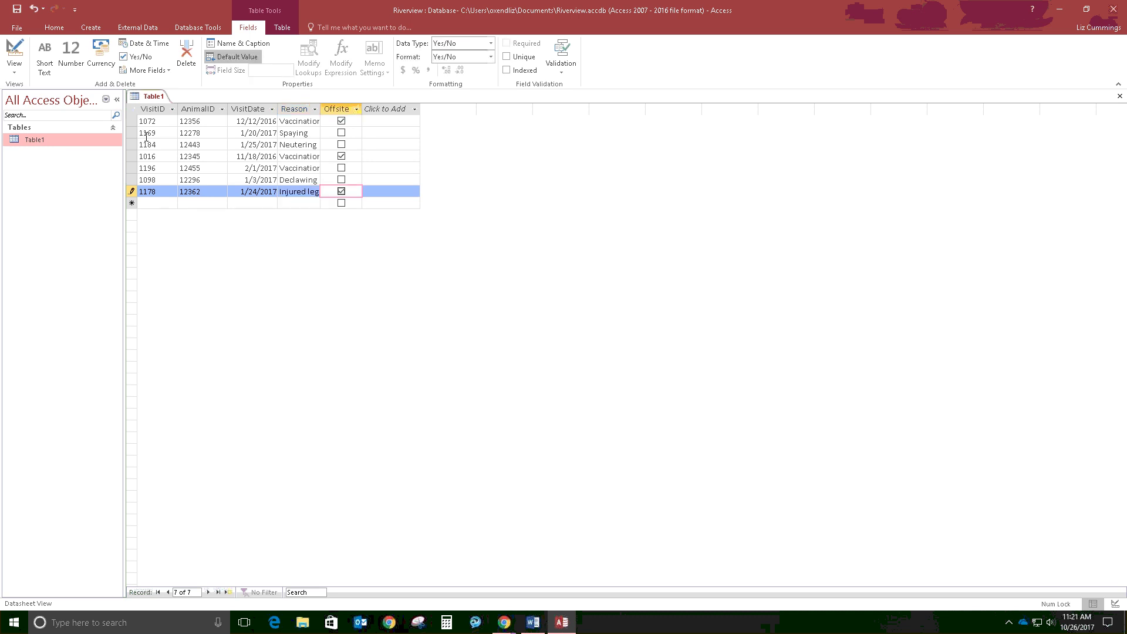
key(Tab)
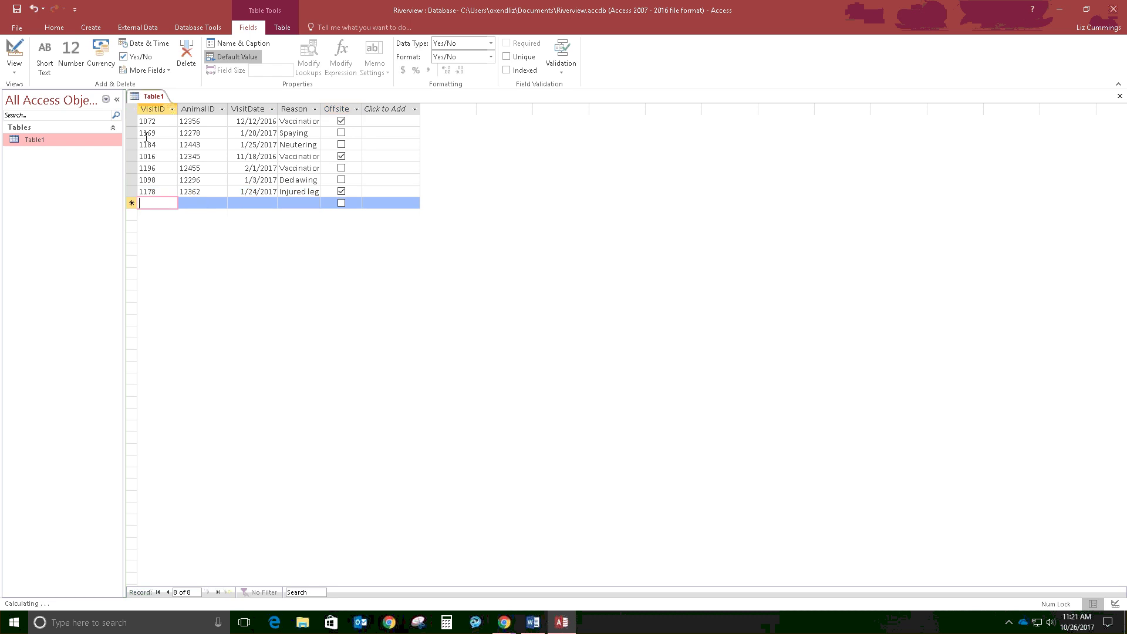
Enter the eighth record with VisitID 1044, AnimalID 12278, VisitDate 12/2/2016 and reason Vaccinations, leaving Offsite unmarked
text(104)
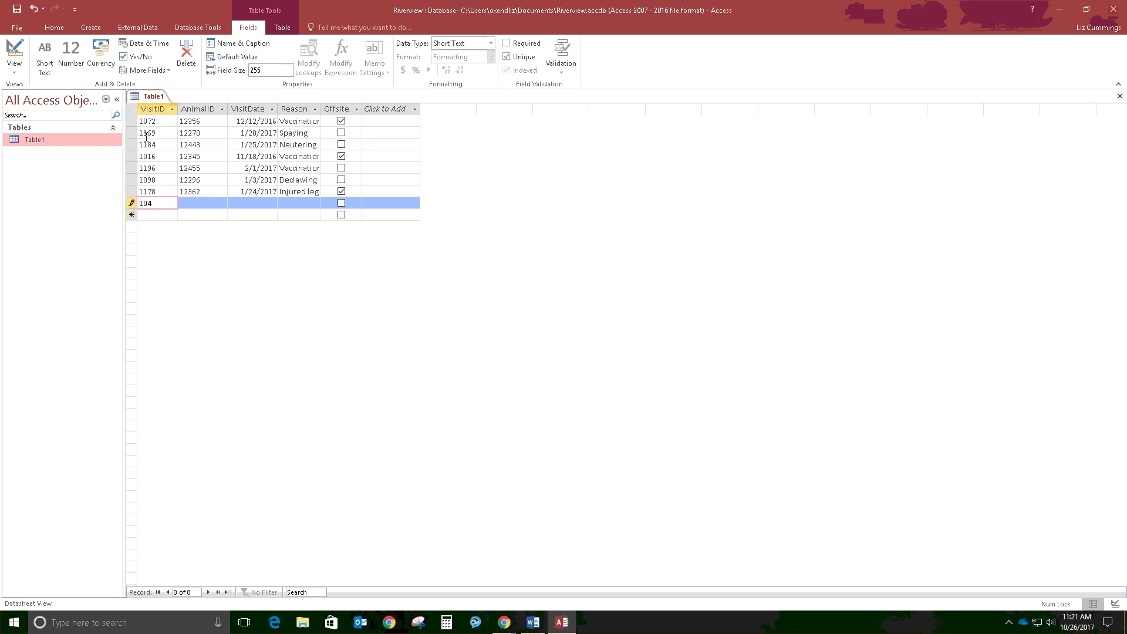
text(4)
key(Tab)
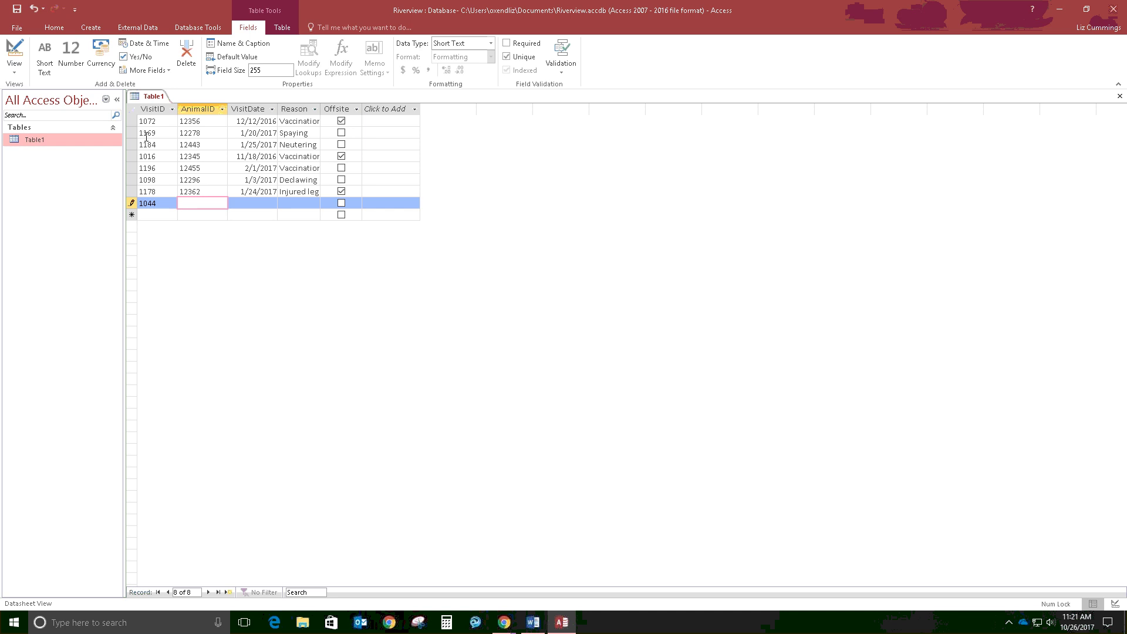
text(12278)
key(Tab)
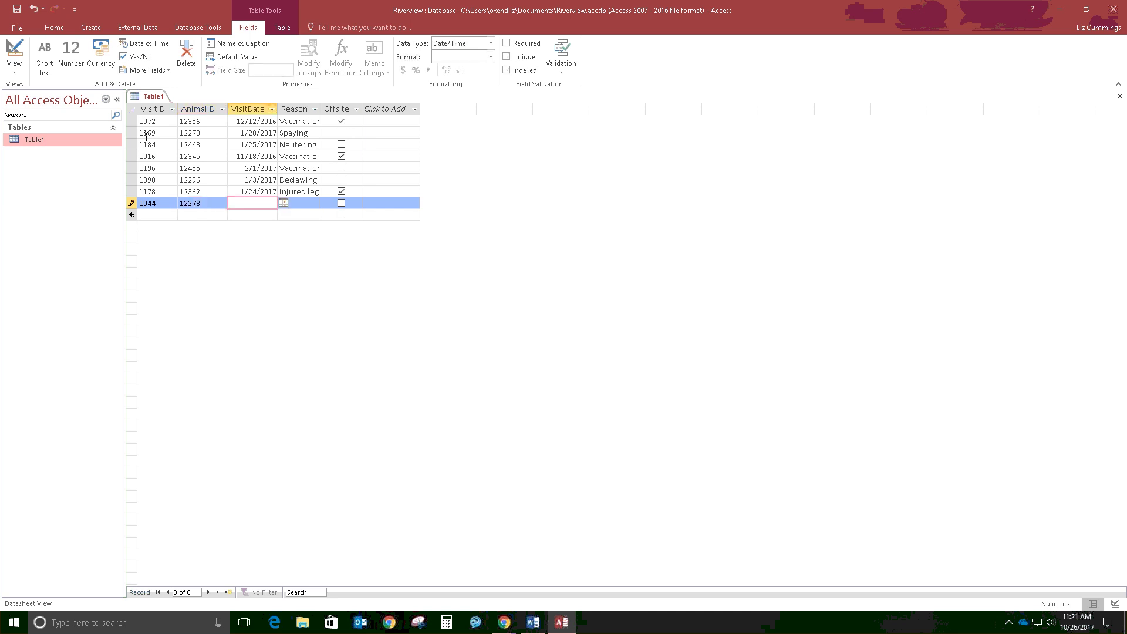
text(12/2/2016)
key(Tab)
text(Vacc)
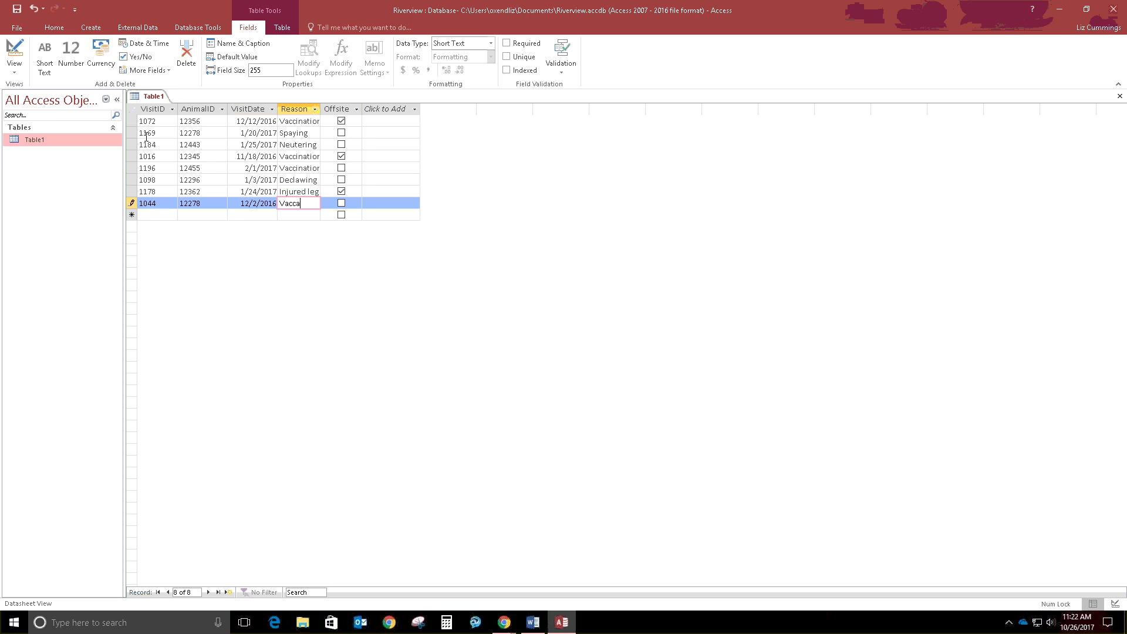
text(inations)
key(Tab)
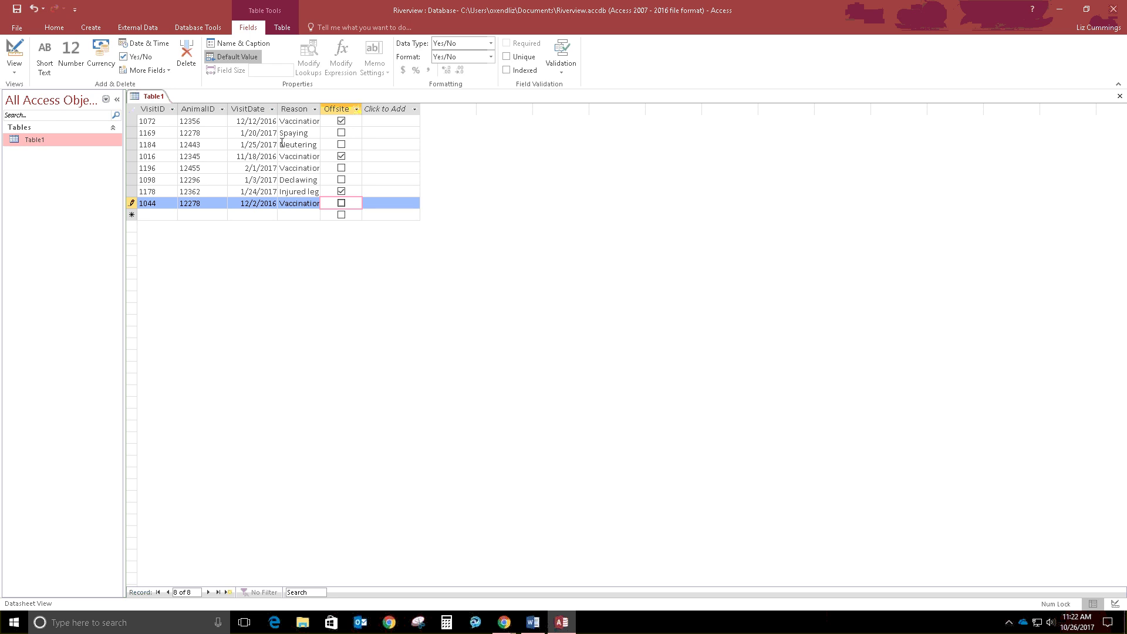
Resize all datasheet columns to best fit their contents, and clear the selection
click(132, 113)
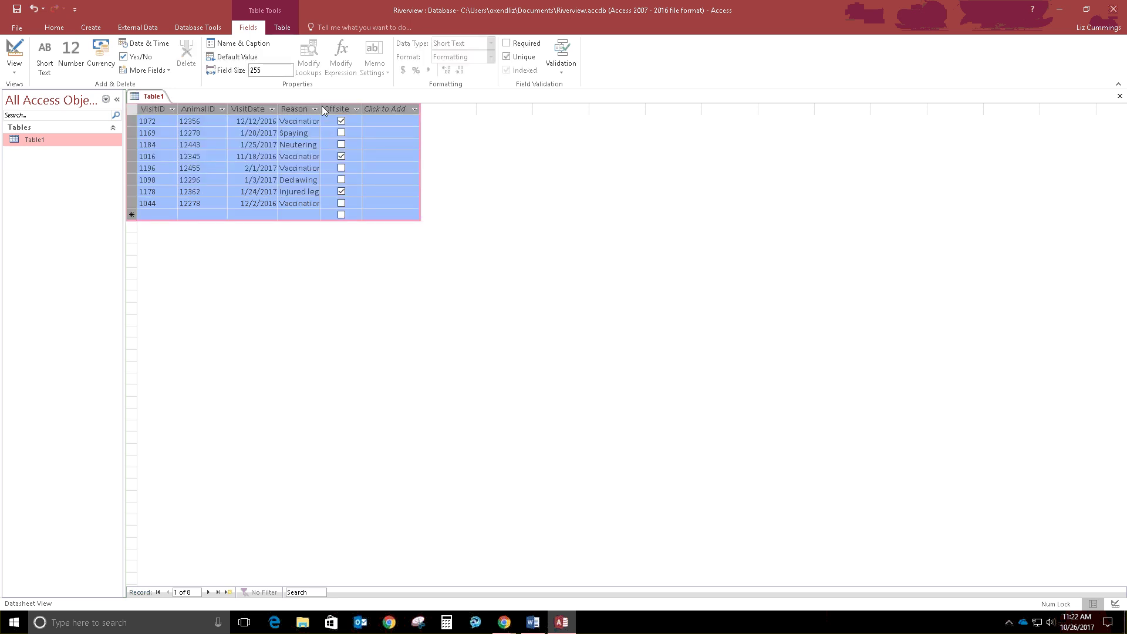
double_click(228, 109)
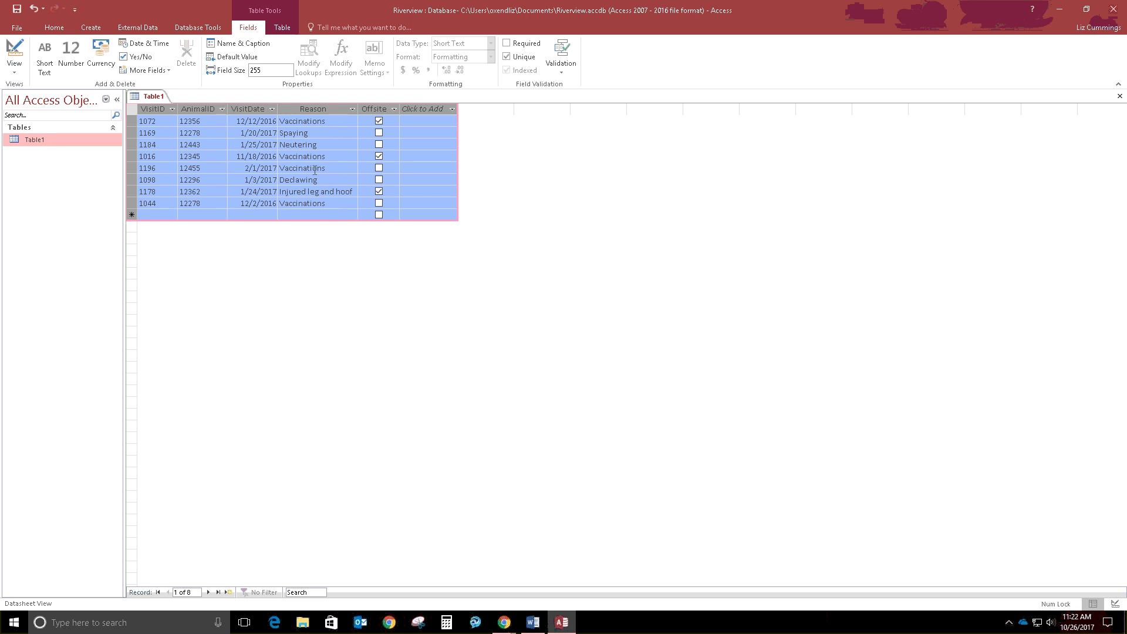
click(302, 142)
click(304, 144)
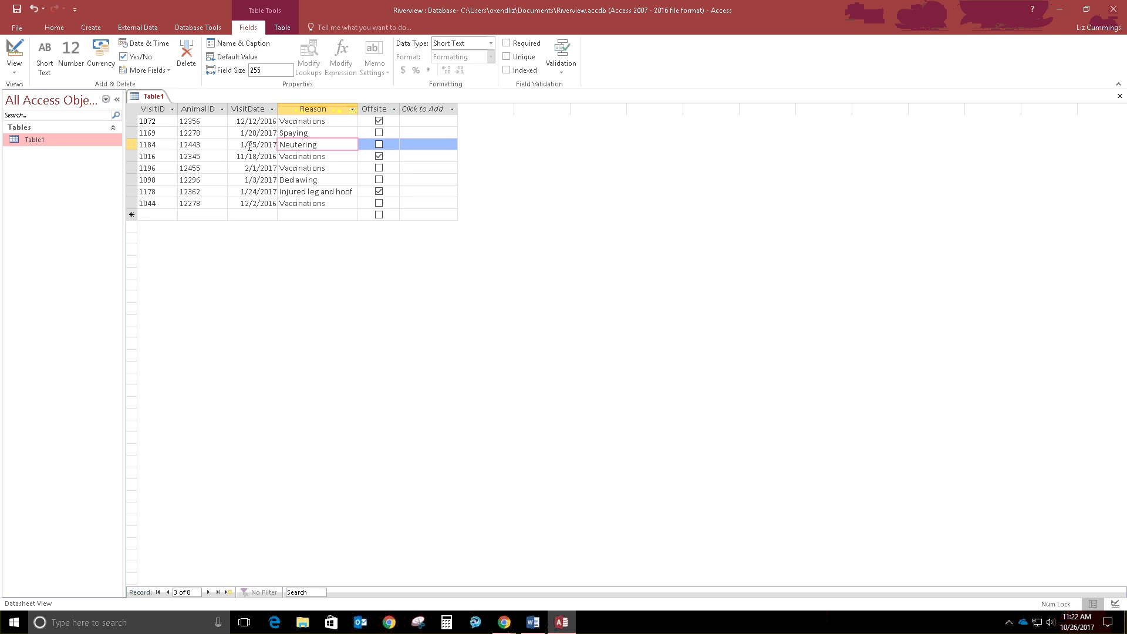
click(166, 213)
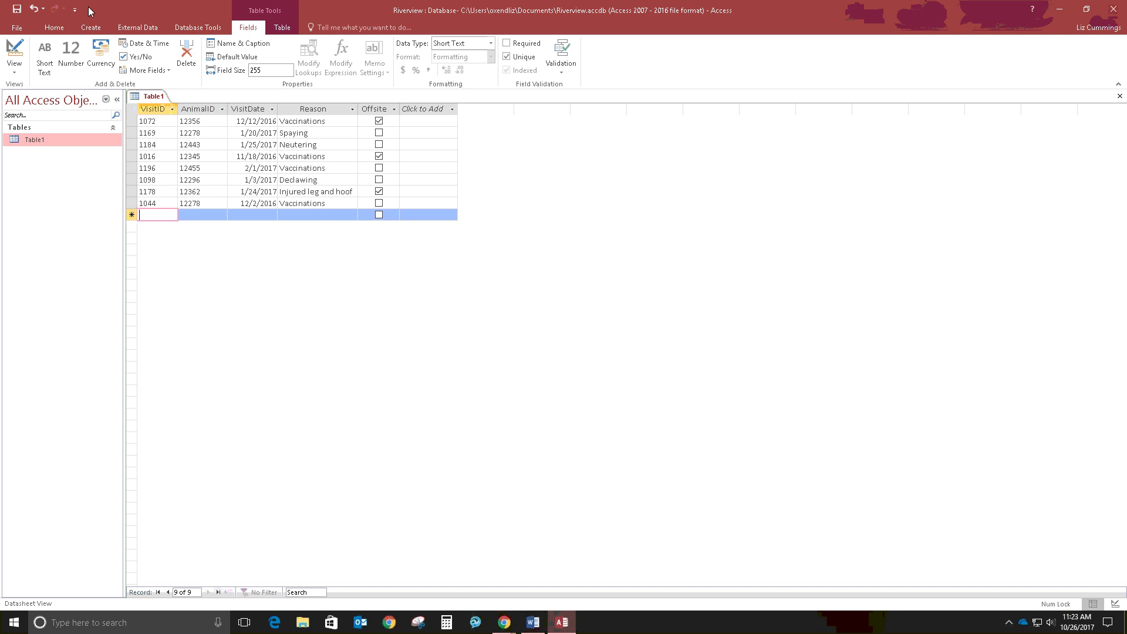
Save the table under the name Visit
click(17, 8)
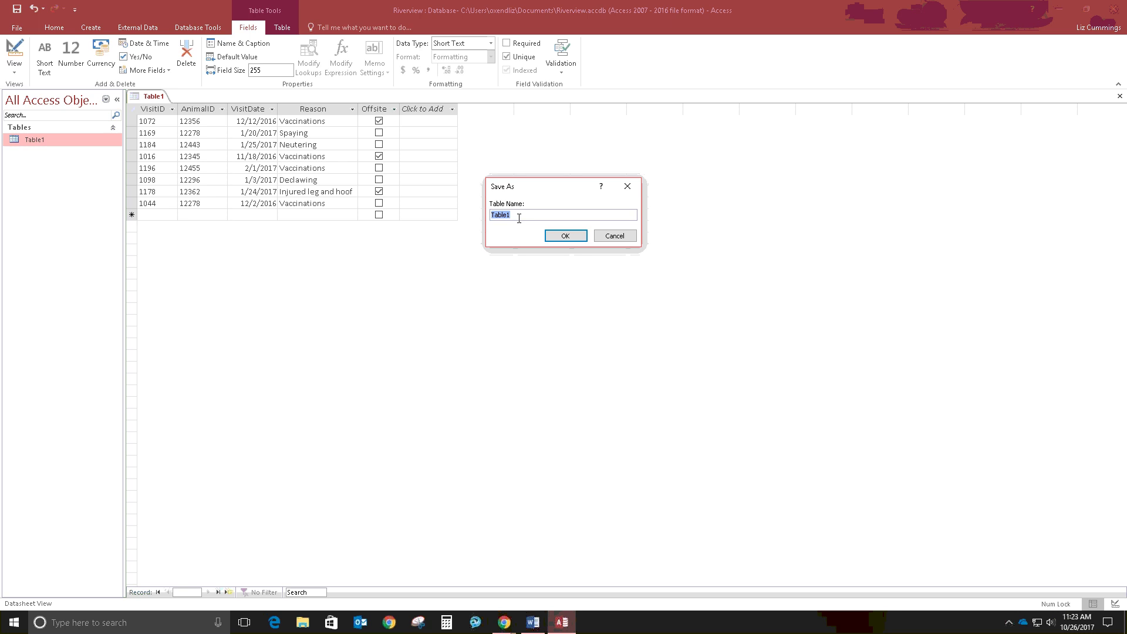
text(Visistt)
click(564, 237)
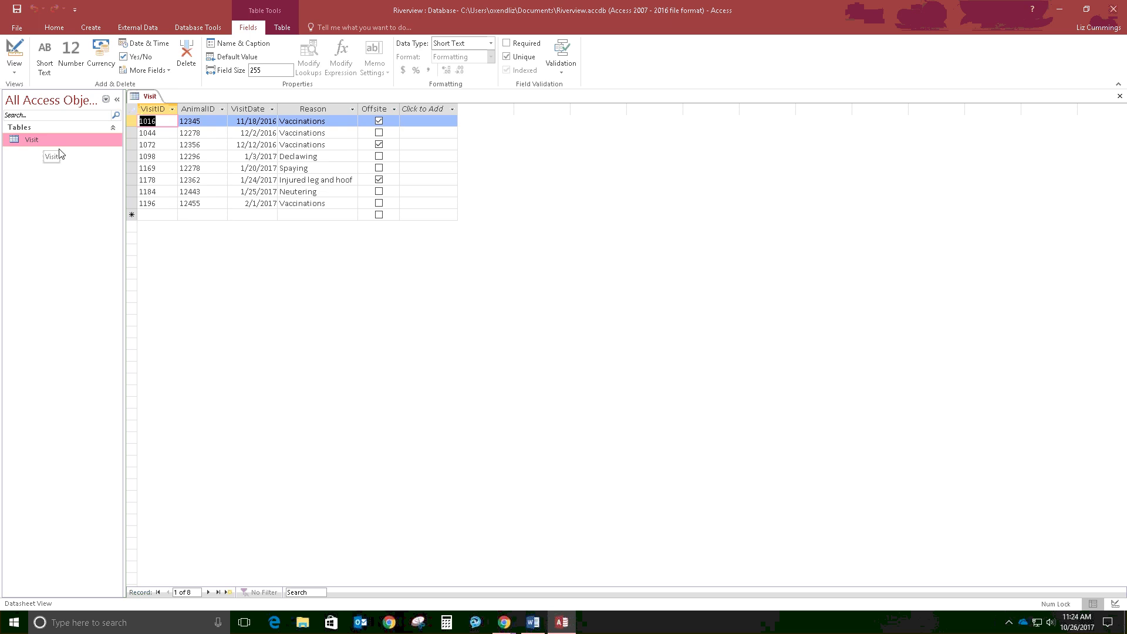
click(149, 216)
text(10016)
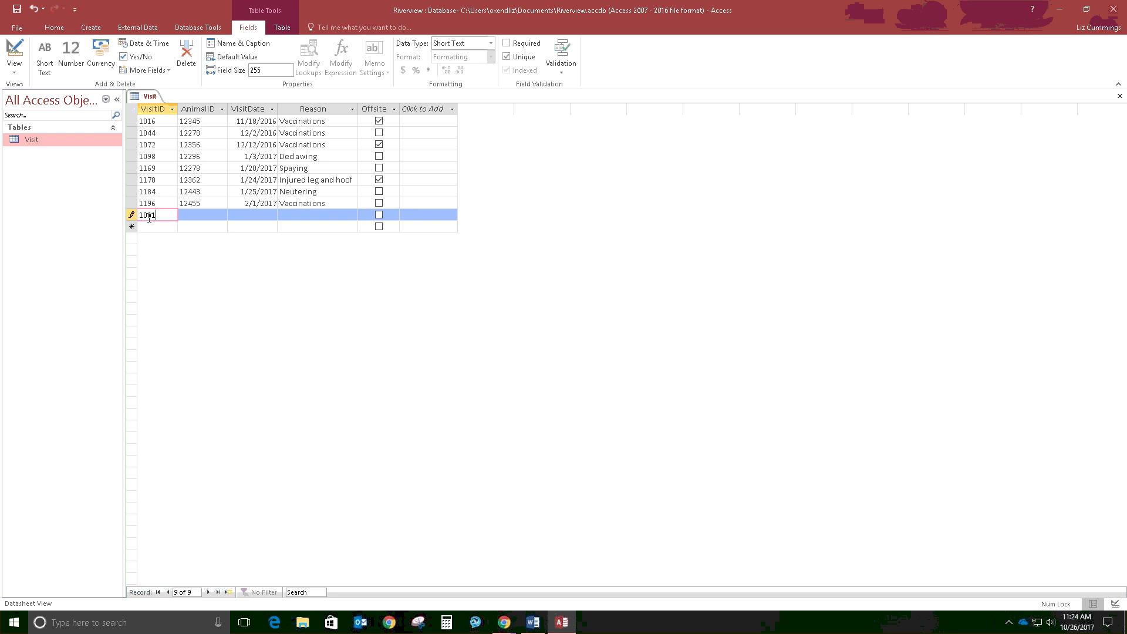
key(BackSpace)
key(BackSpace)
text(16)
key(Tab)
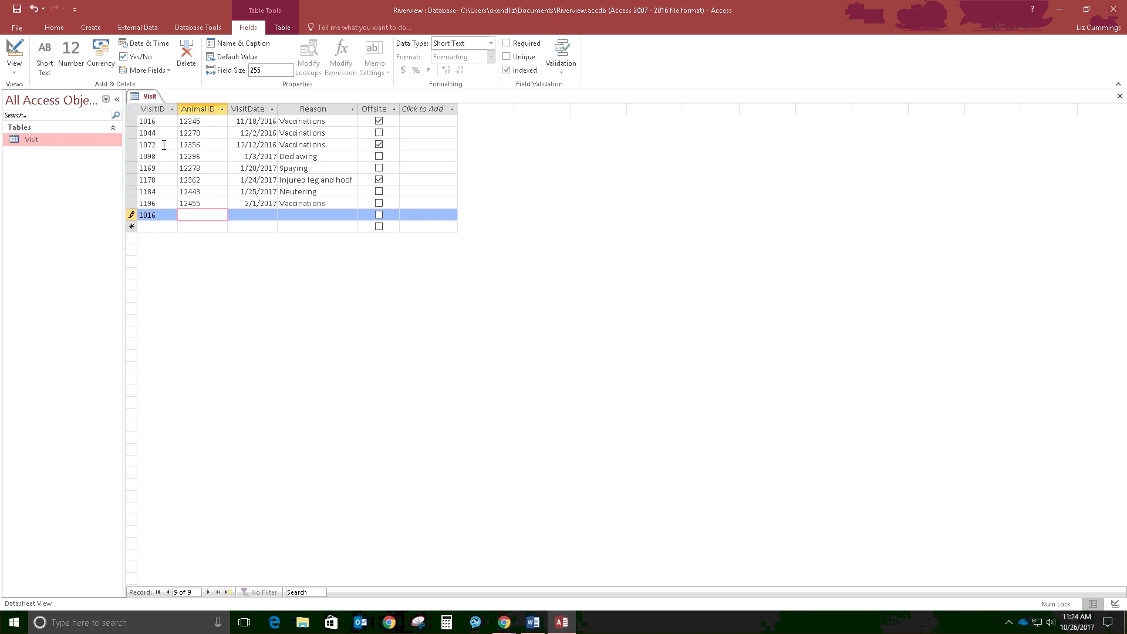
click(160, 216)
key(BackSpace)
key(BackSpace)
key(BackSpace)
key(BackSpace)
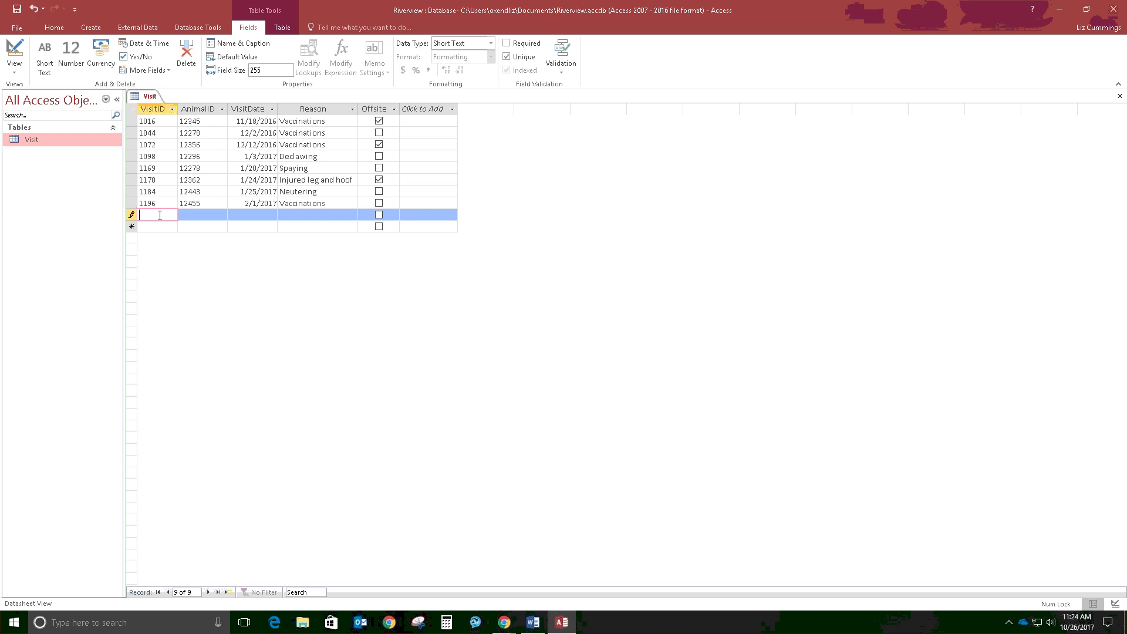
Enter the ninth record with VisitID 1036, AnimalID 12294, VisitDate 11/29/2016 and reason Declawing, leaving Offsite unmarked
text(1036)
key(Tab)
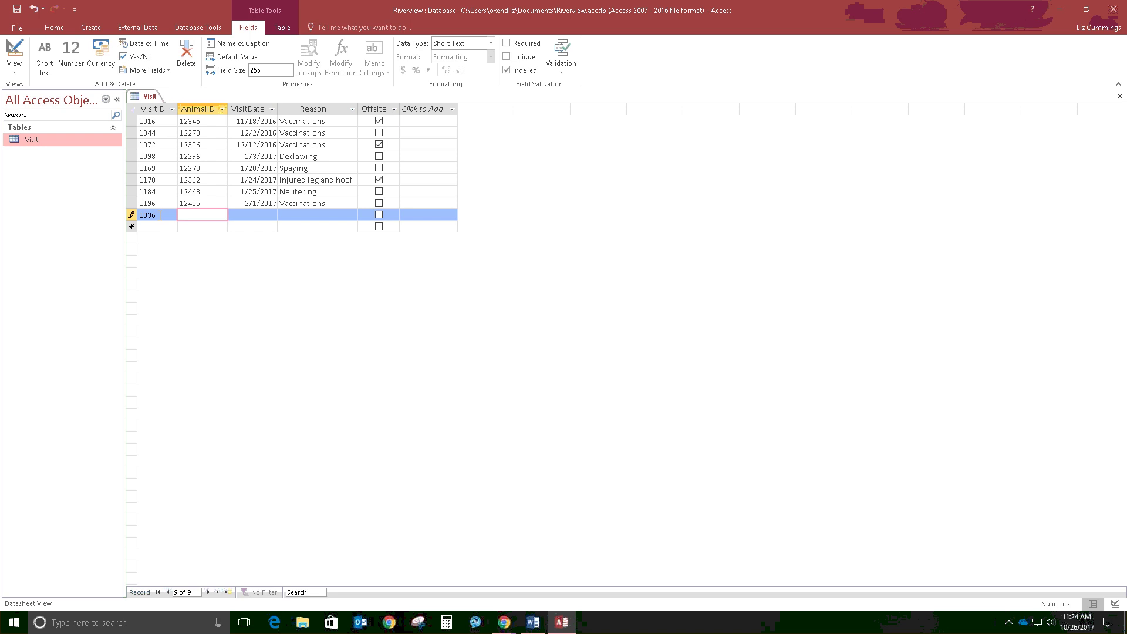
text(12294)
key(Tab)
text(11/29/2016)
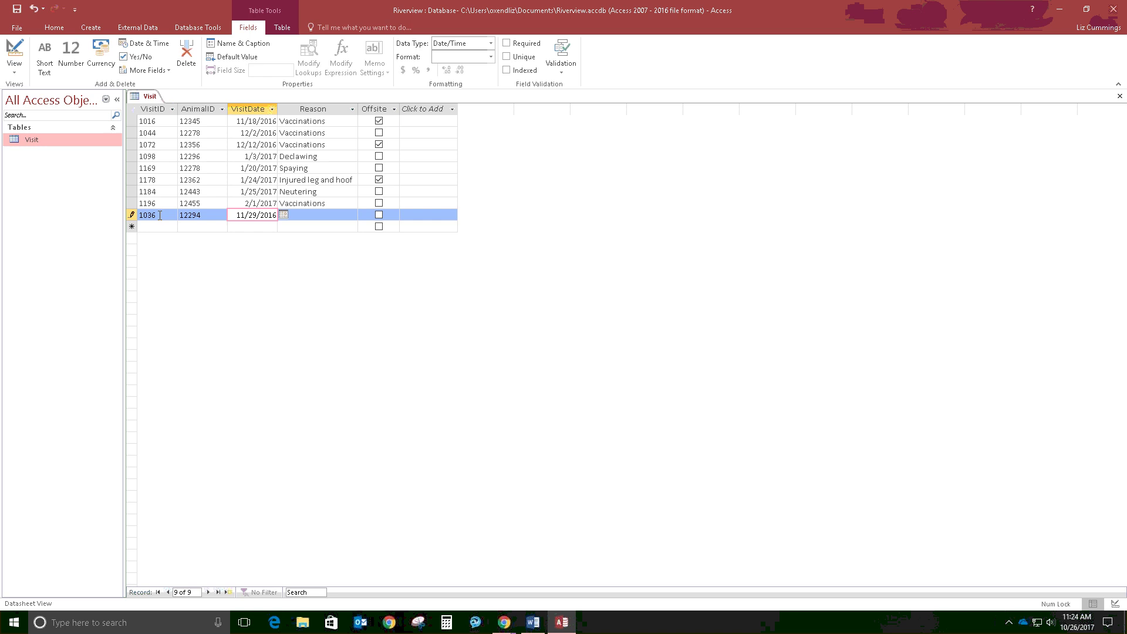
key(Tab)
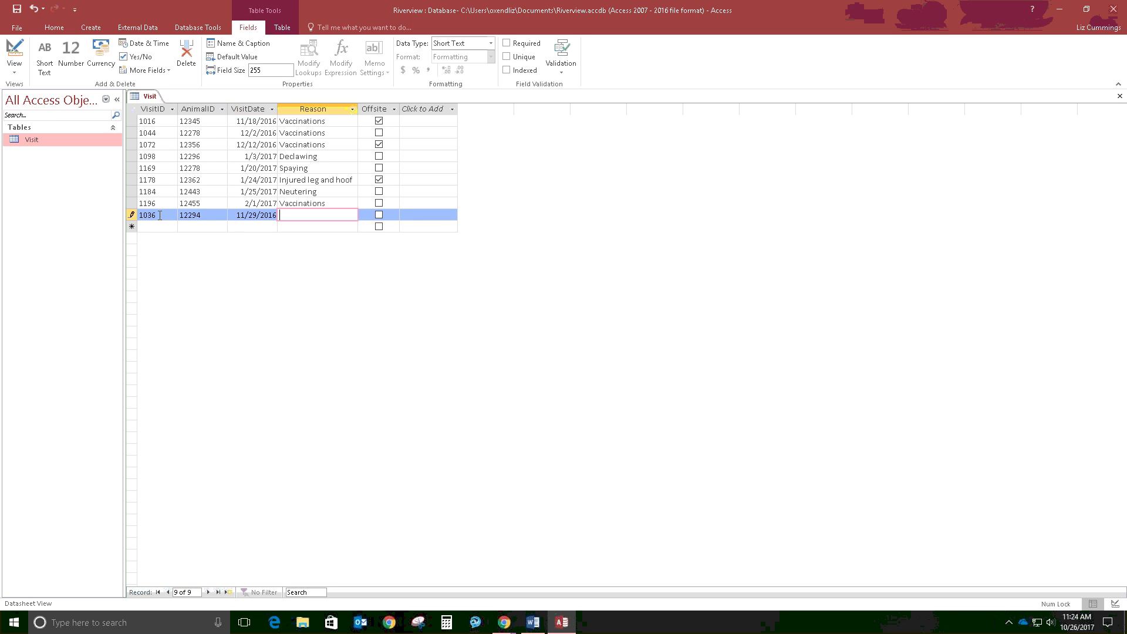
text(Del)
text(clas)
key(BackSpace)
text(wing)
key(Tab)
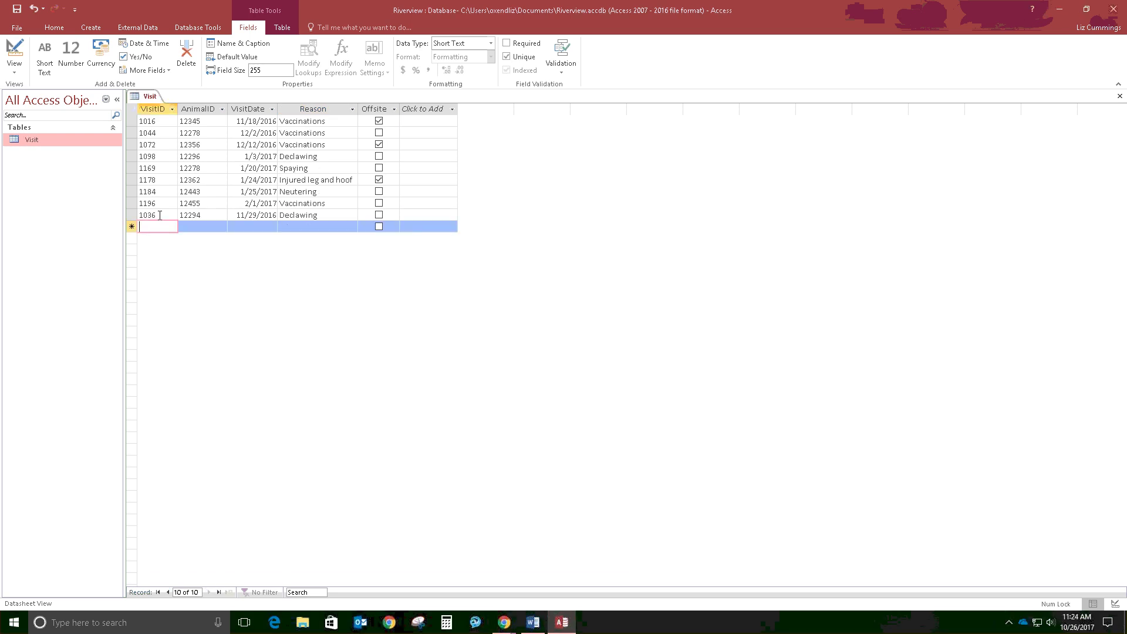
Enter the tenth record with VisitID 1152, AnimalID 12318, VisitDate 1/13/2017 and reason Not Eating
text(1152)
key(Tab)
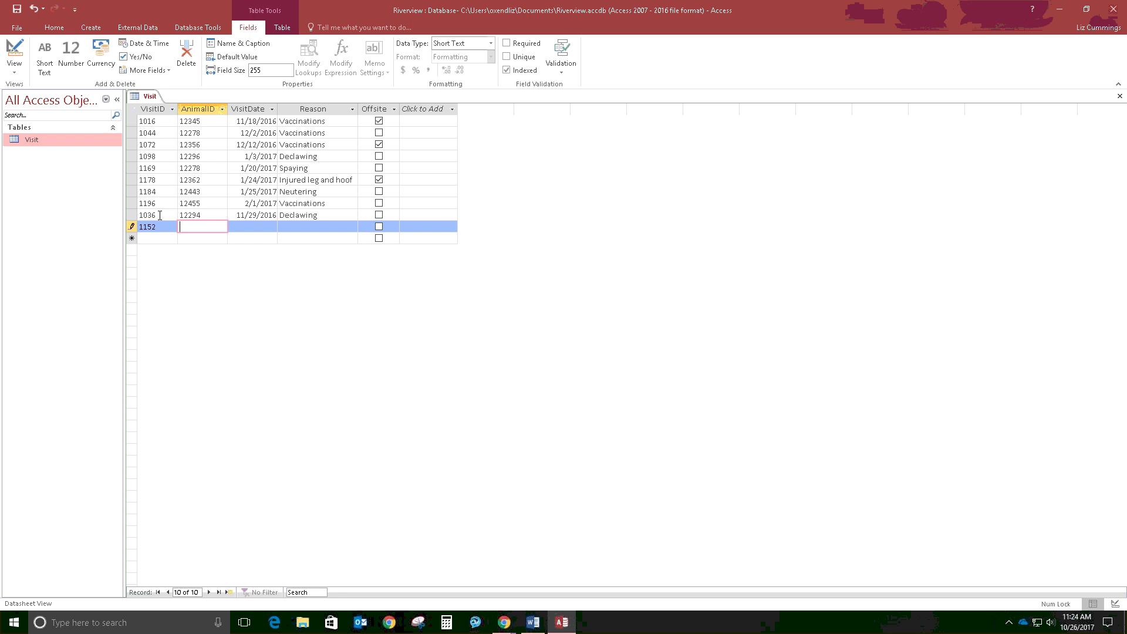
text(12318)
key(Tab)
text(1/1)
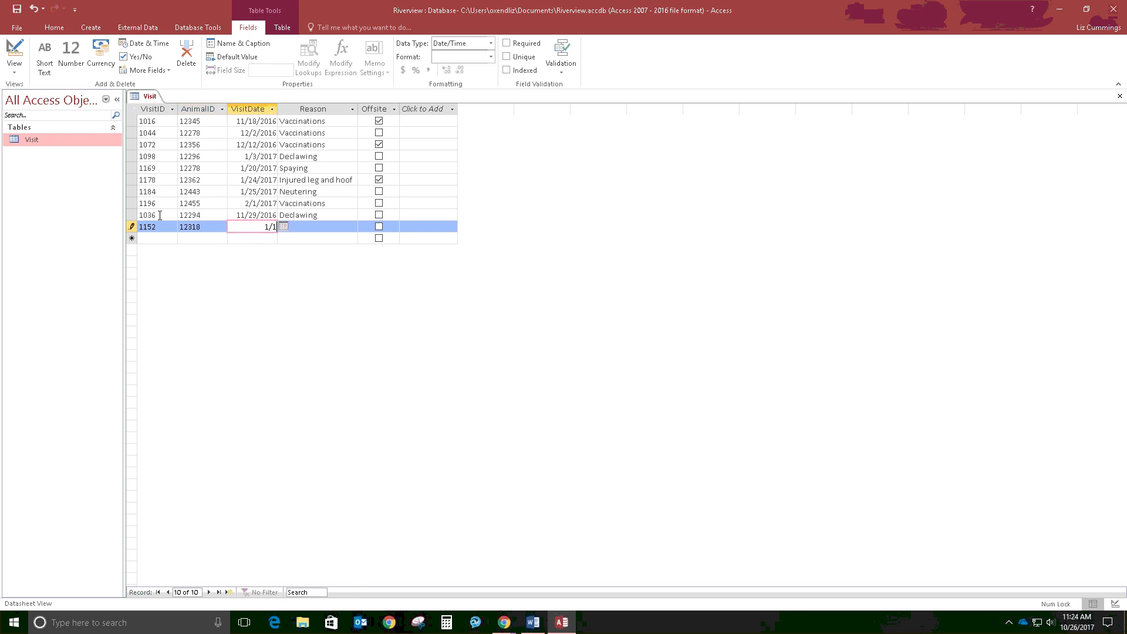
text(3/2017)
key(Tab)
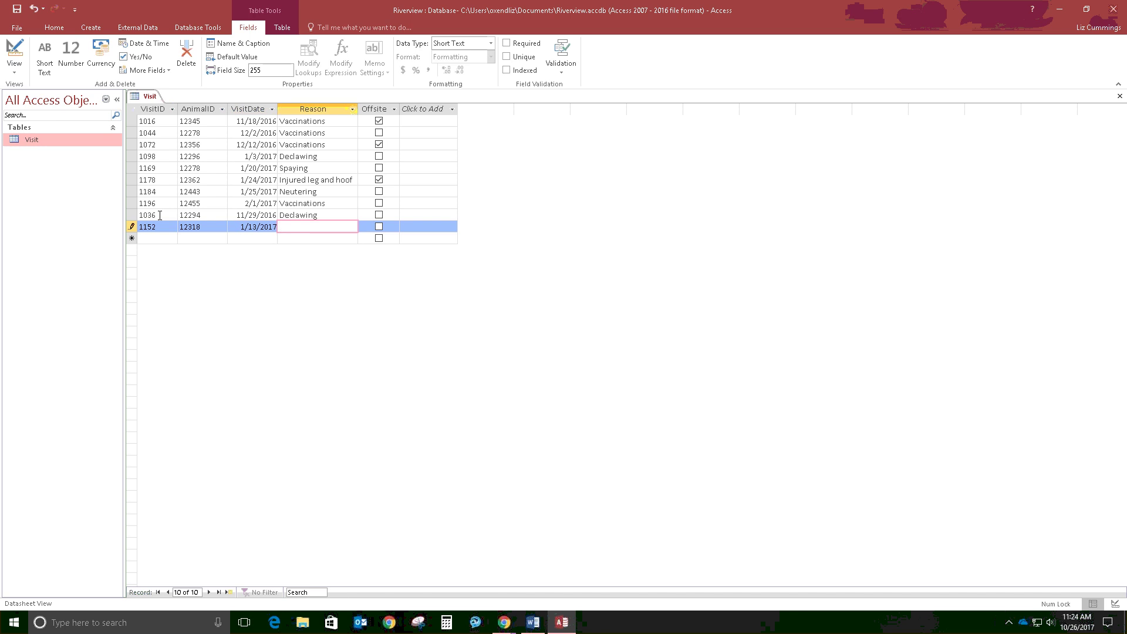
text(Not Eating)
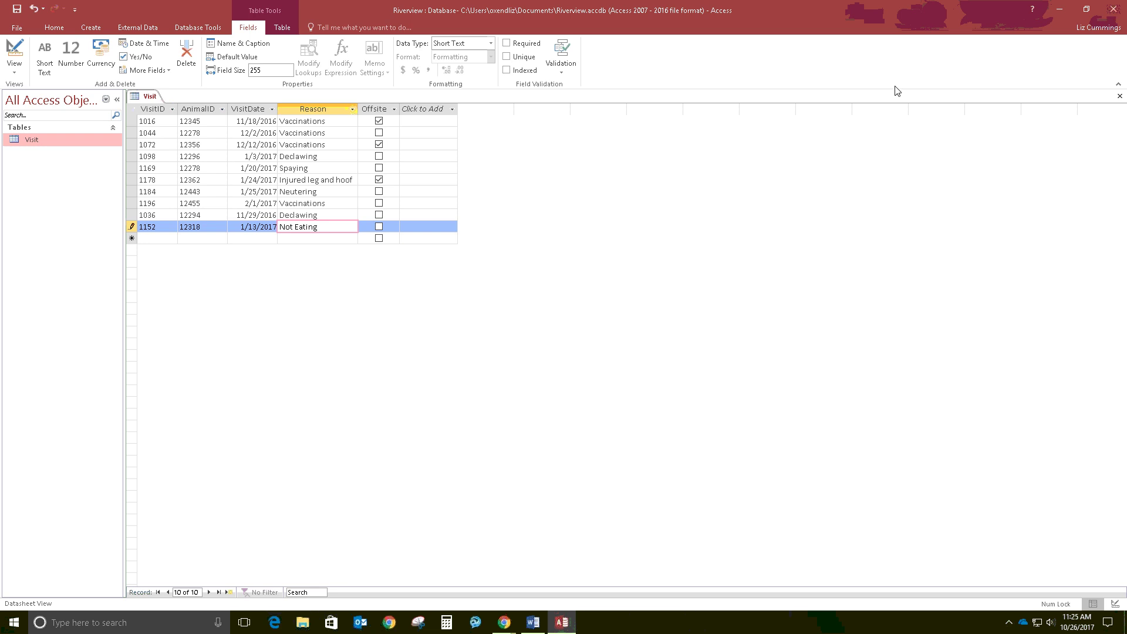
Close the Visit table, collapse and restore the Navigation Pane, and reopen the table in Datasheet view
click(1119, 99)
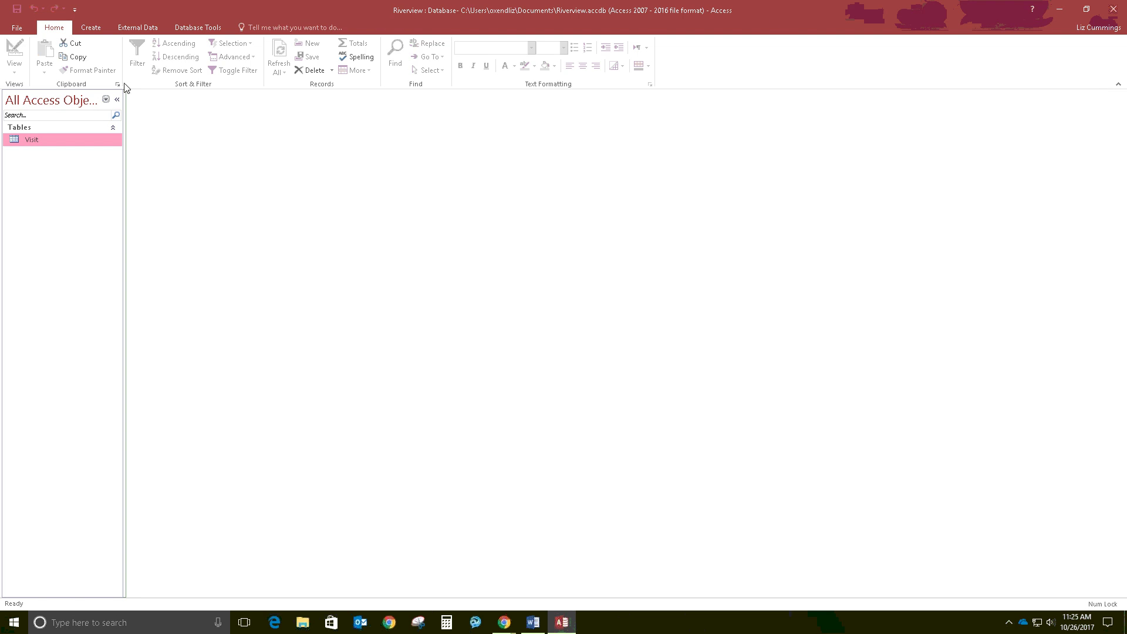
click(117, 99)
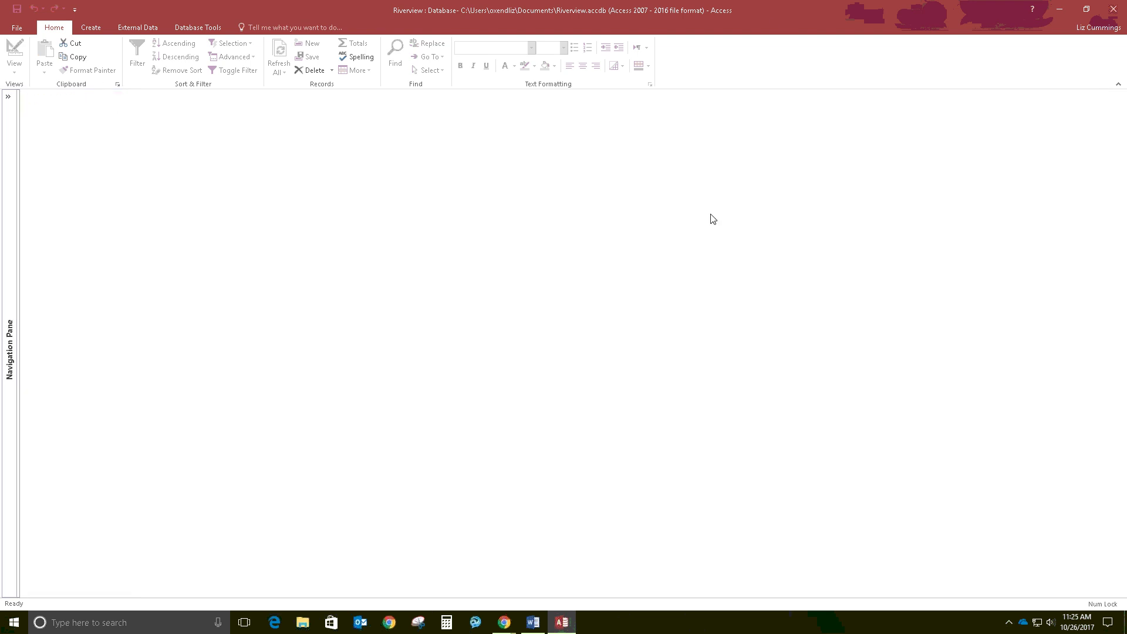
click(9, 99)
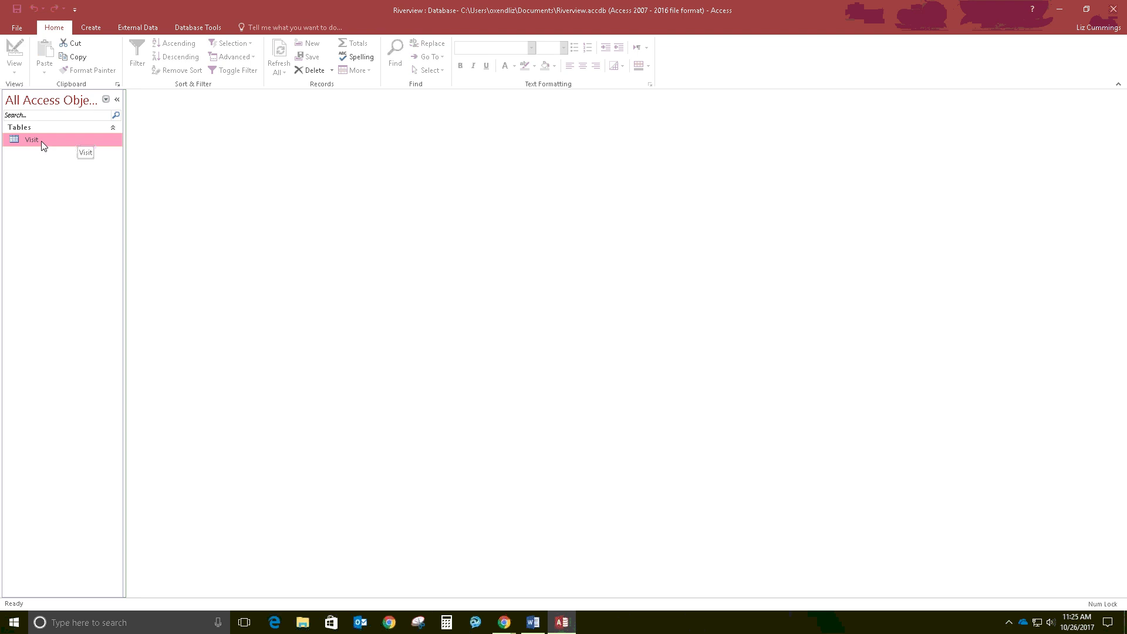
double_click(41, 142)
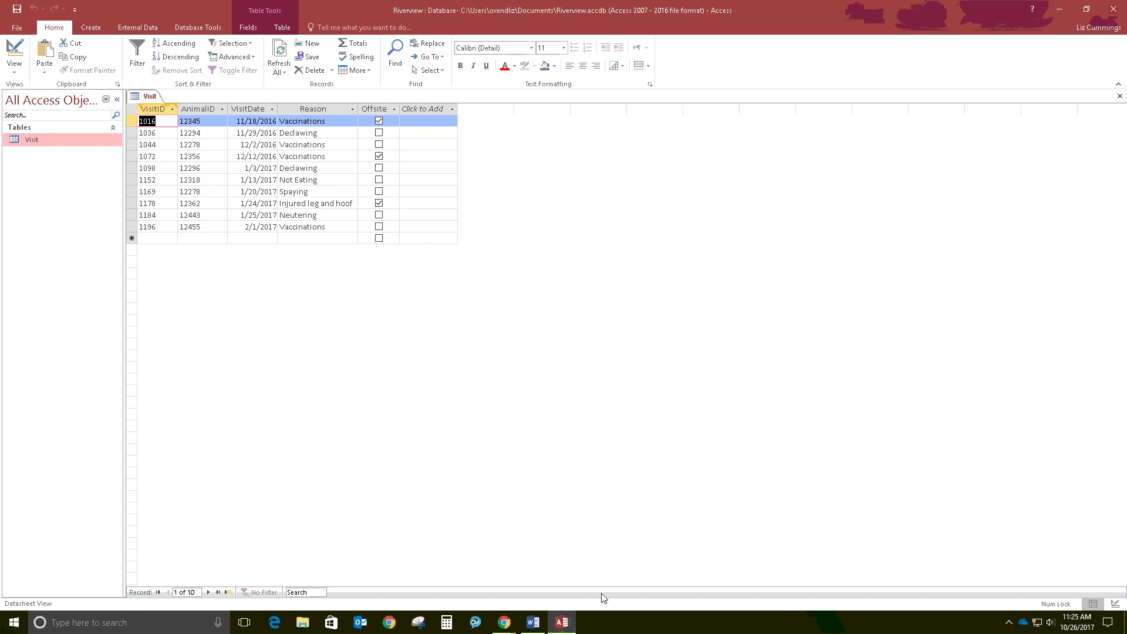